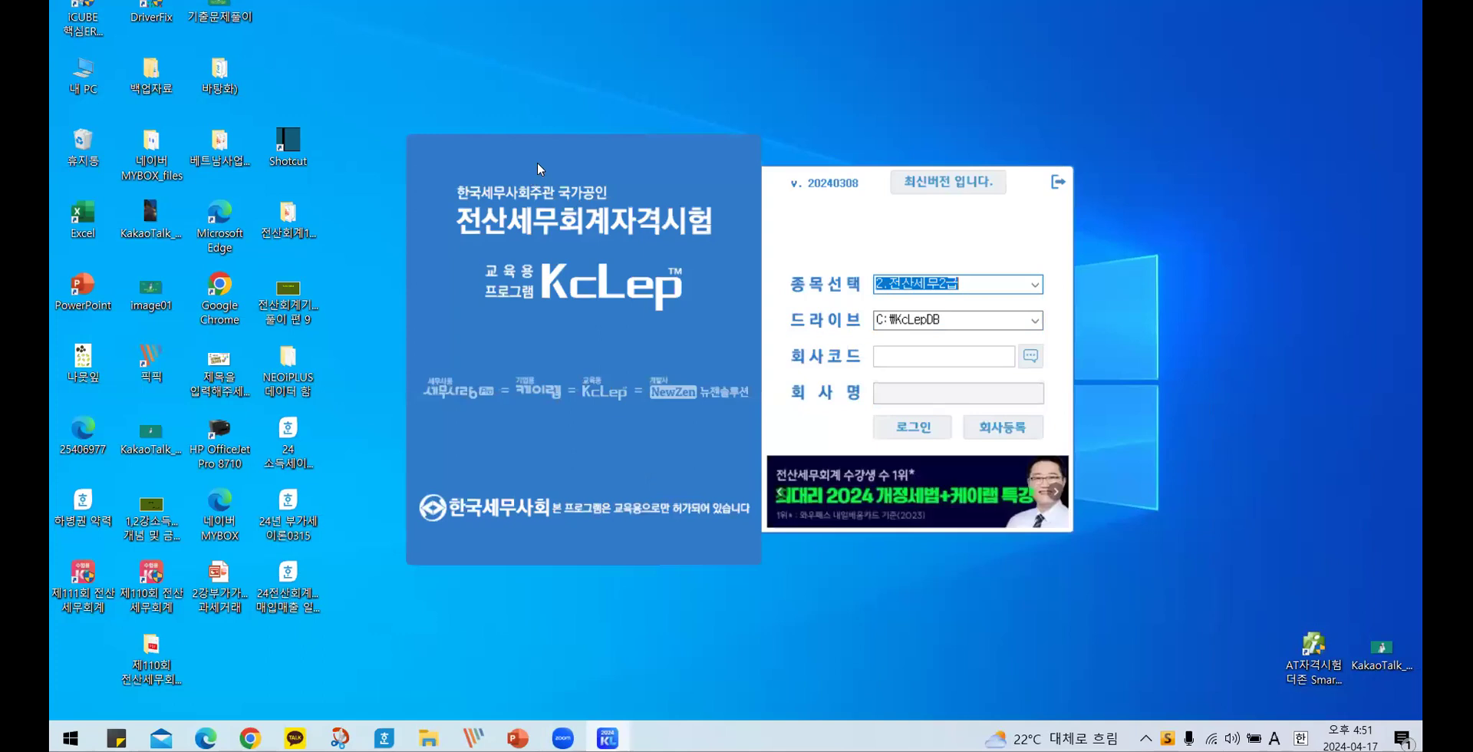
- Bring up the exercise document at the credit card sales problem and move the login window clear of its table
left_click_drag(544, 165, 697, 169)
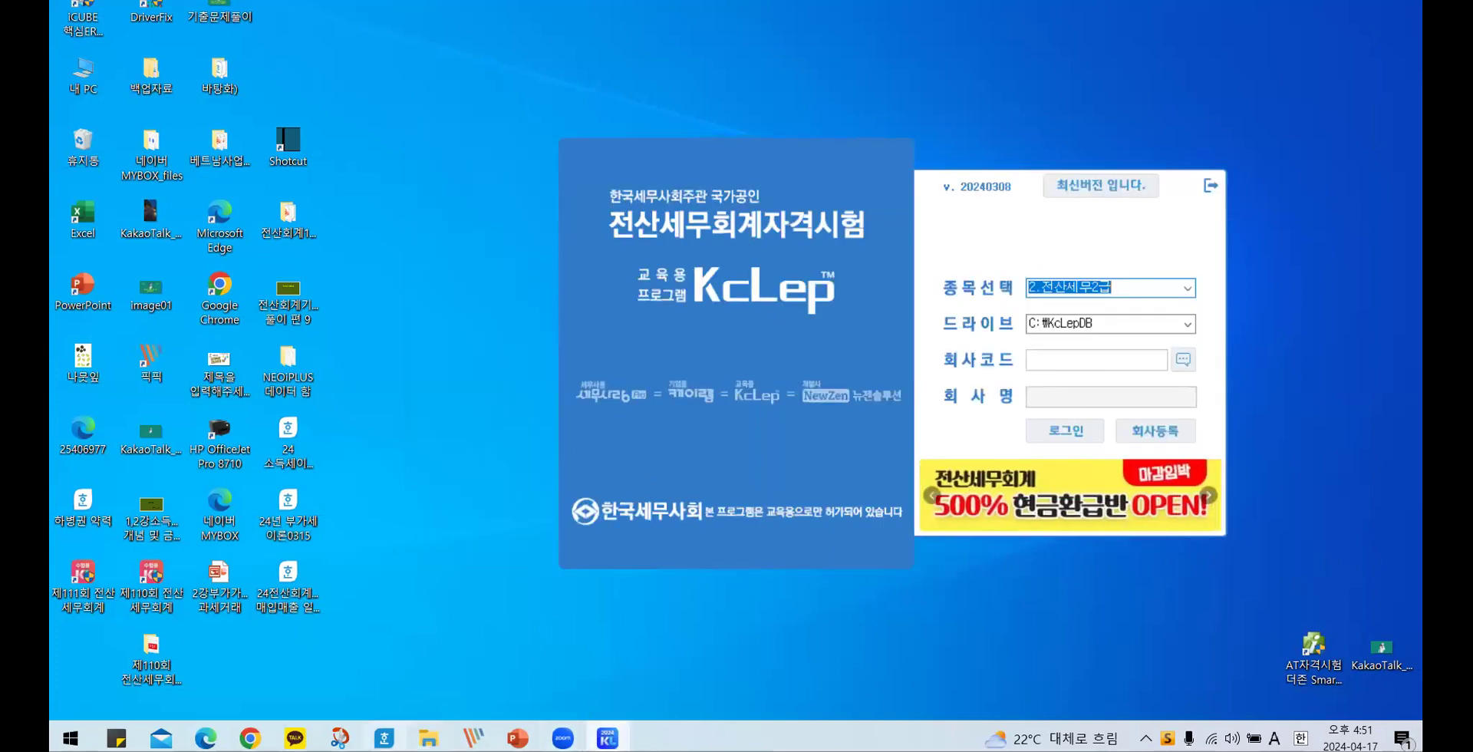
mouse_move(383, 736)
left_click(388, 660)
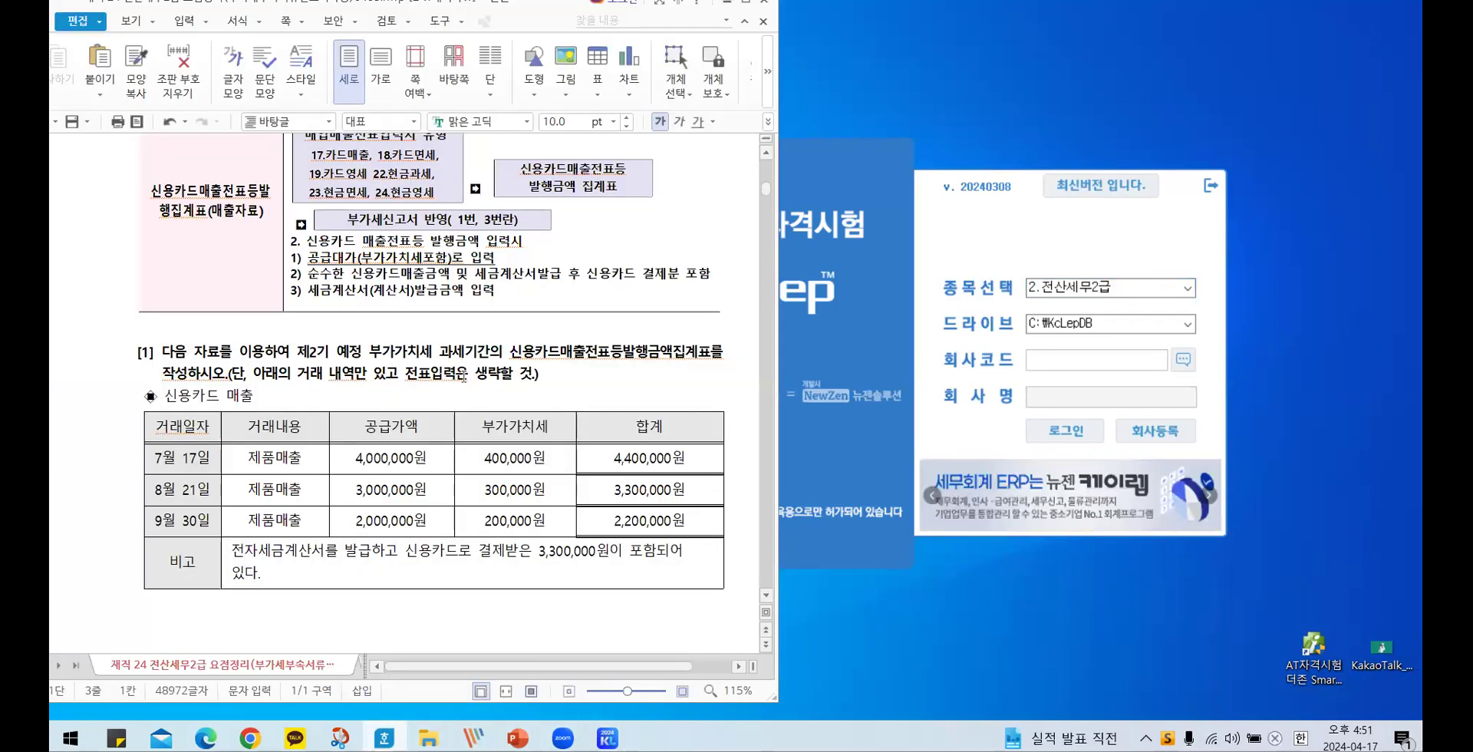
scroll(462, 366, "down", 1)
scroll(458, 387, "down", 1)
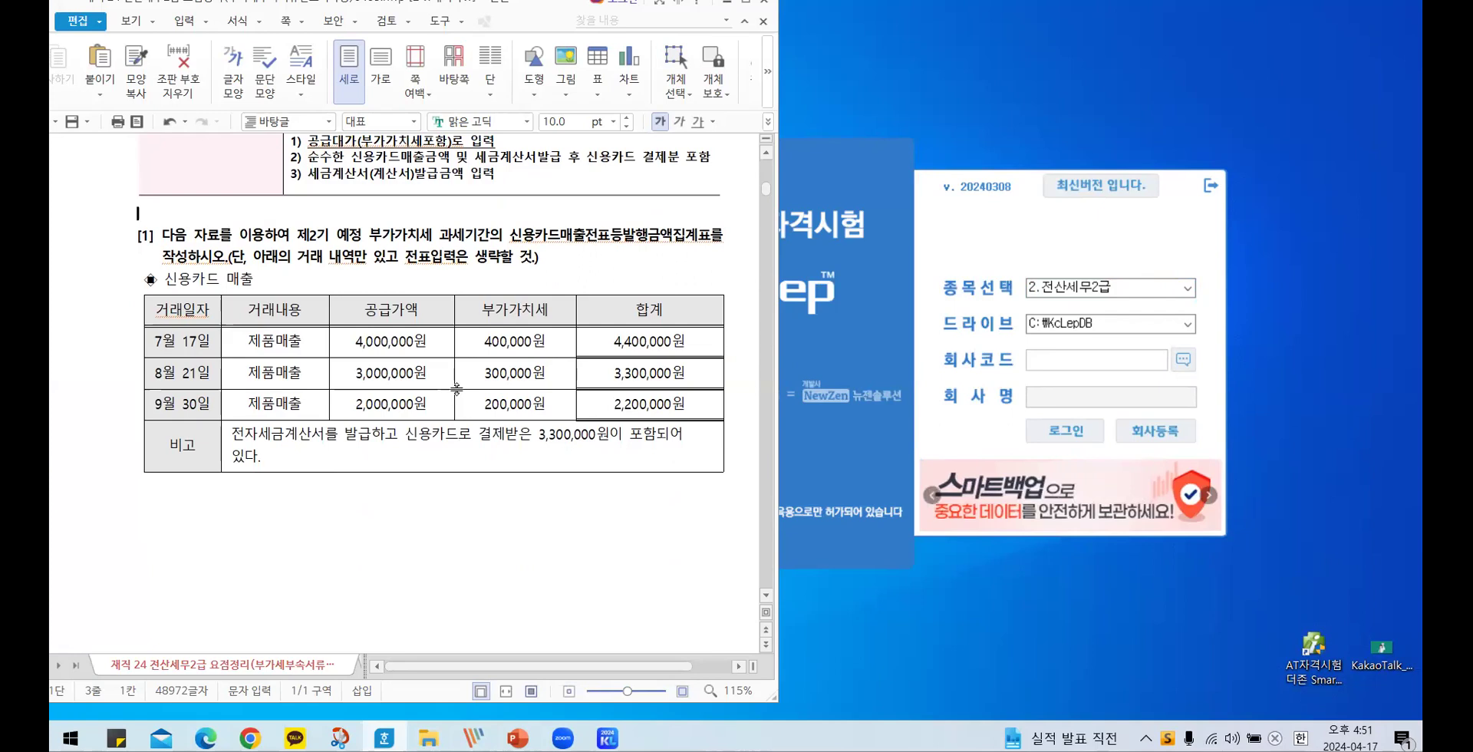
scroll(456, 389, "up", 3)
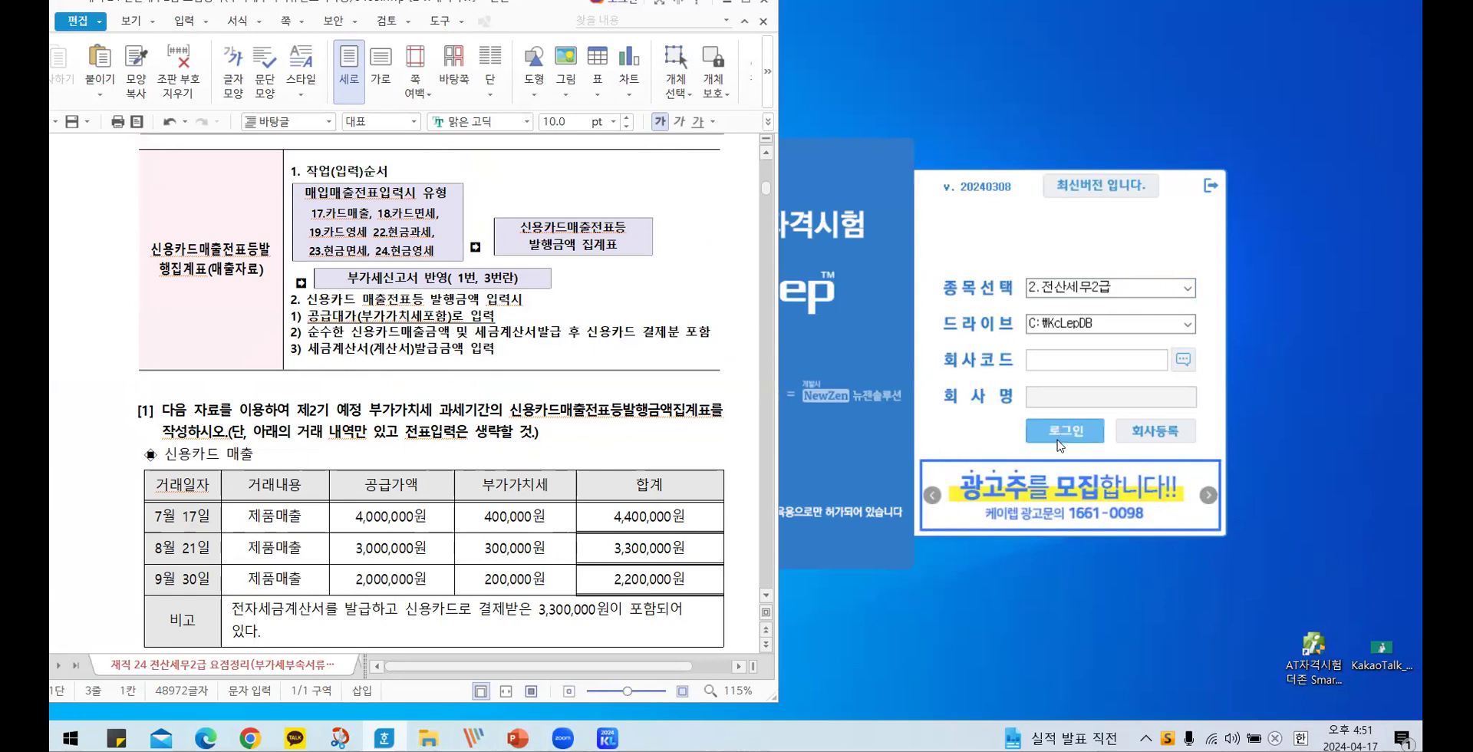
left_click(879, 157)
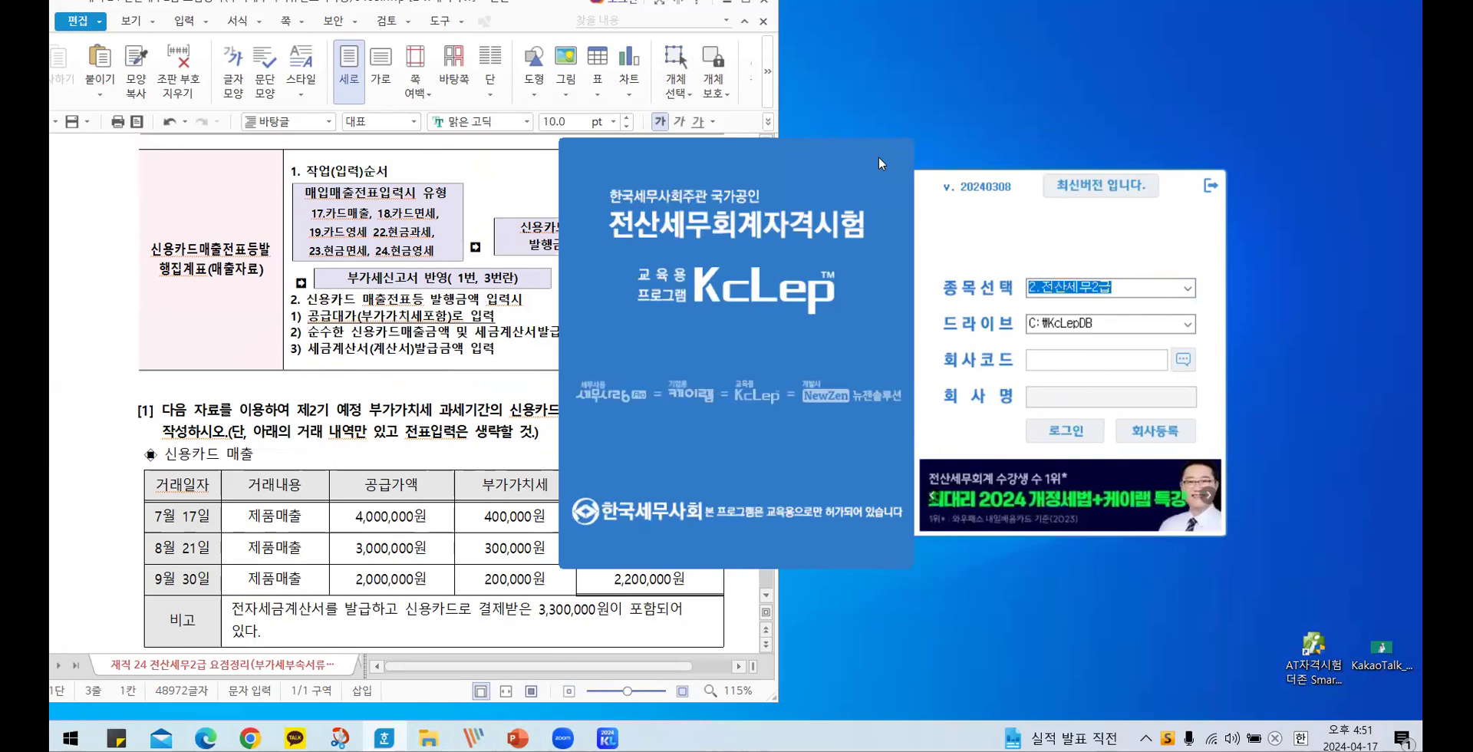
left_click_drag(877, 155, 883, 32)
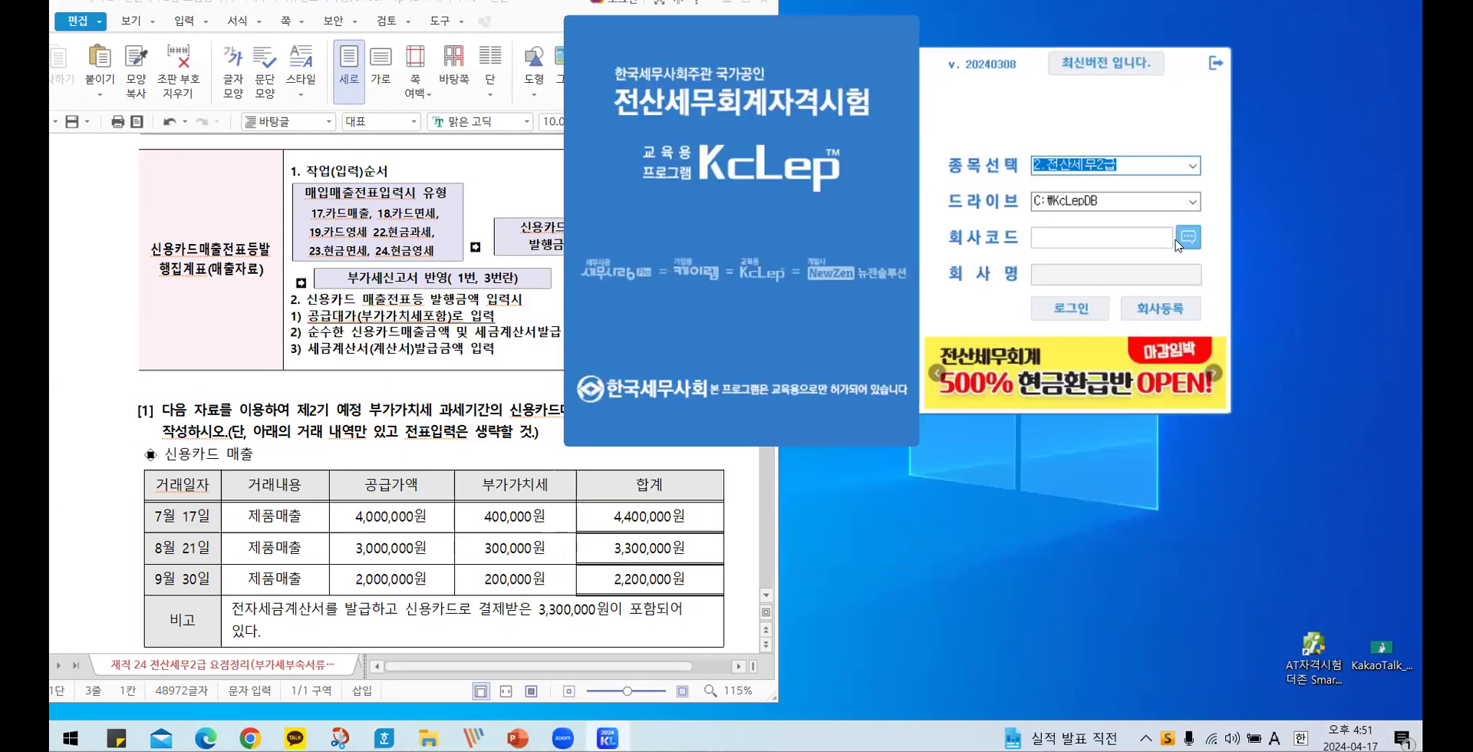
- Open company registration and examine the basic fields of company 0403, from representative name to local tax corporation type
left_click(1160, 308)
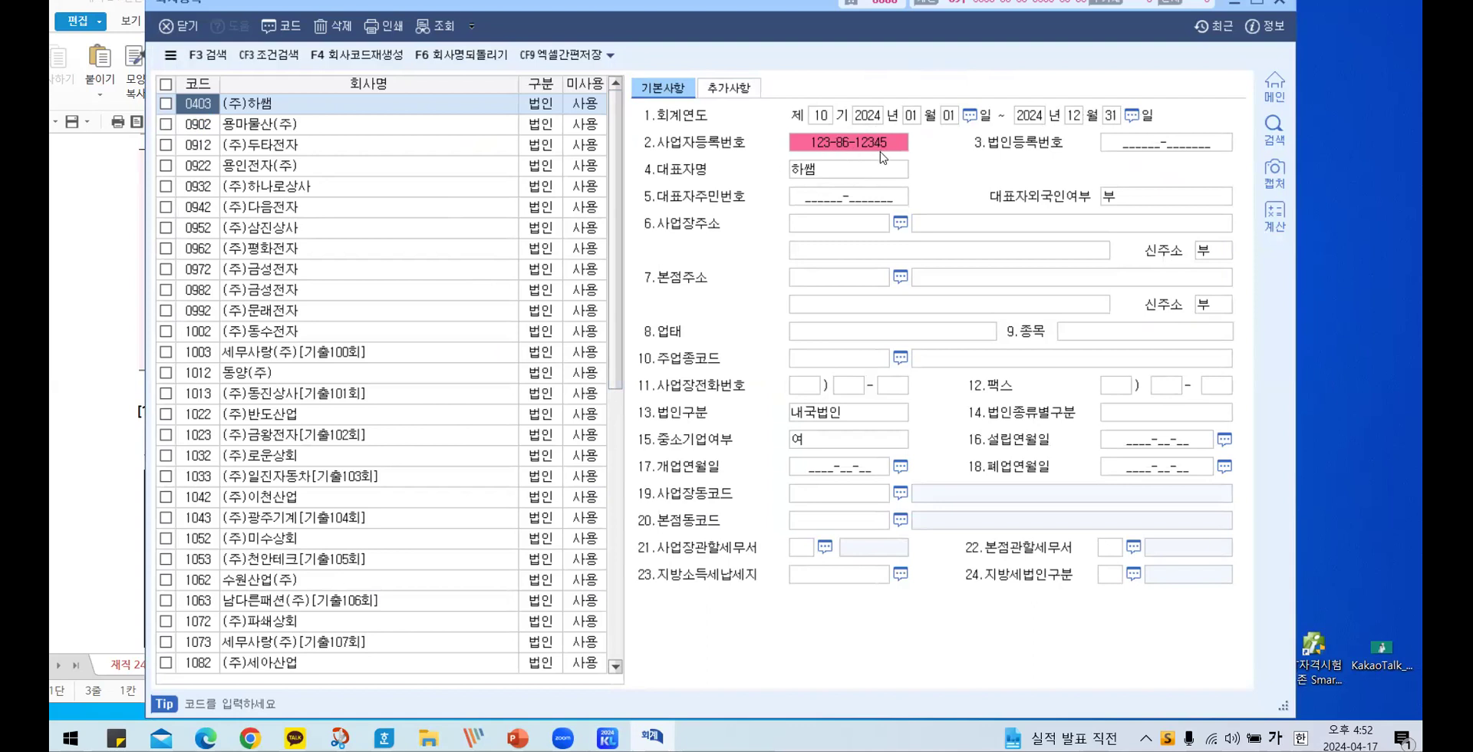
left_click(852, 176)
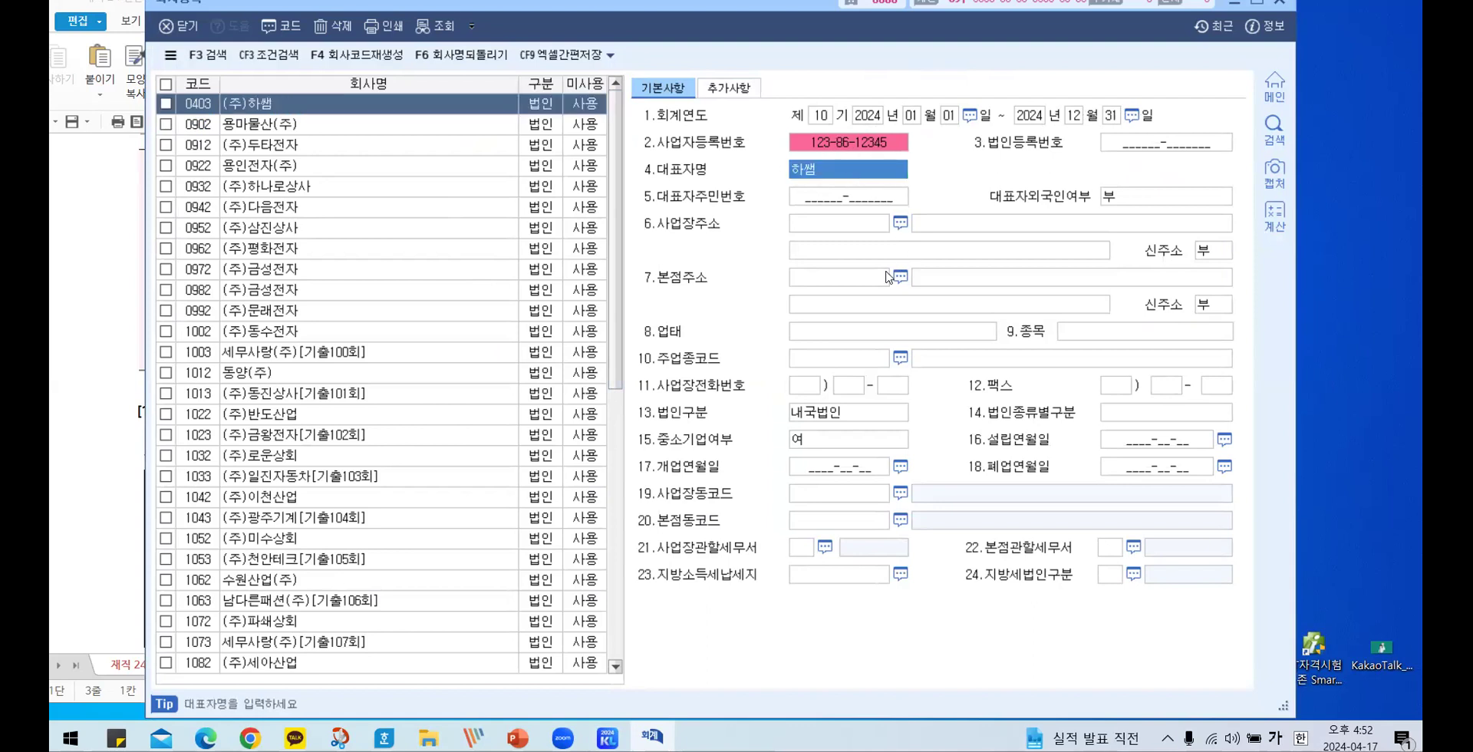
left_click(858, 581)
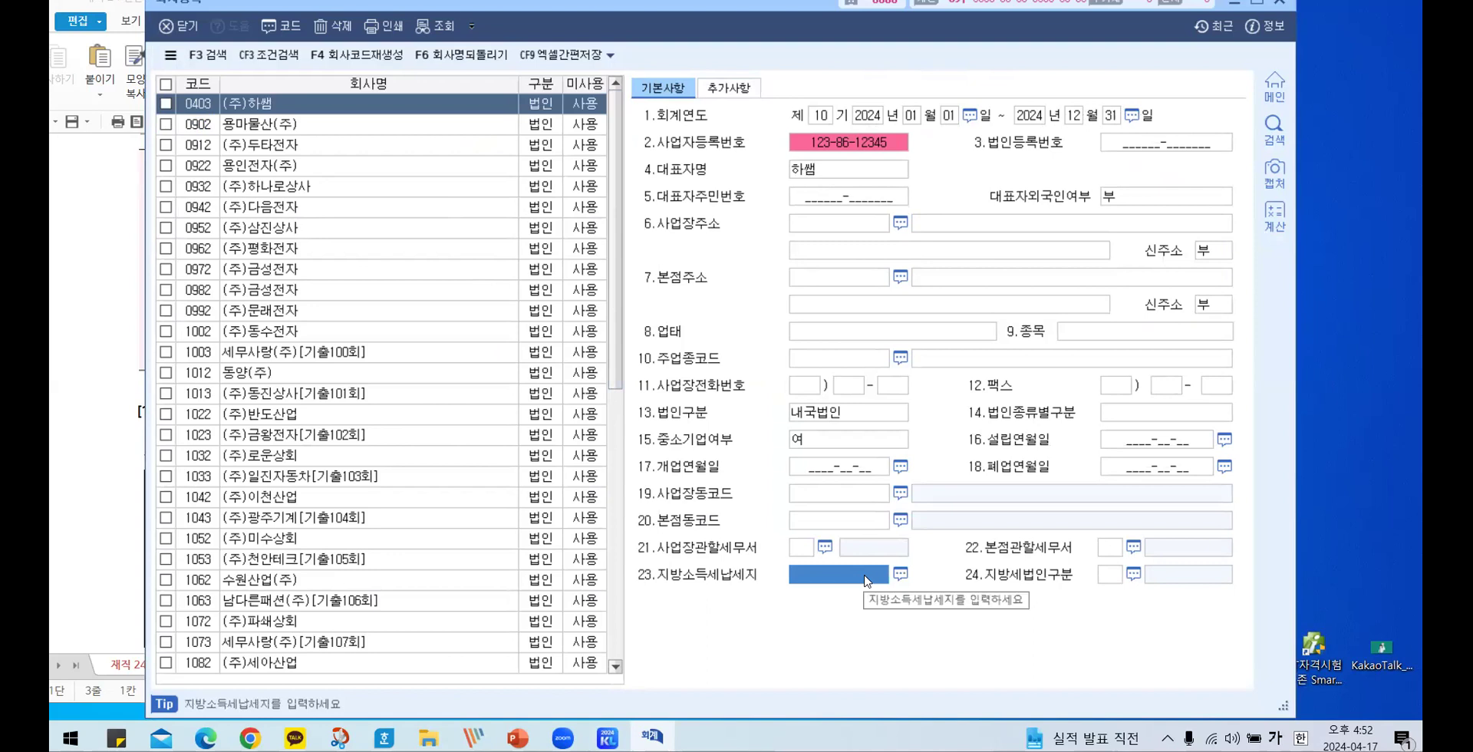
left_click(1111, 575)
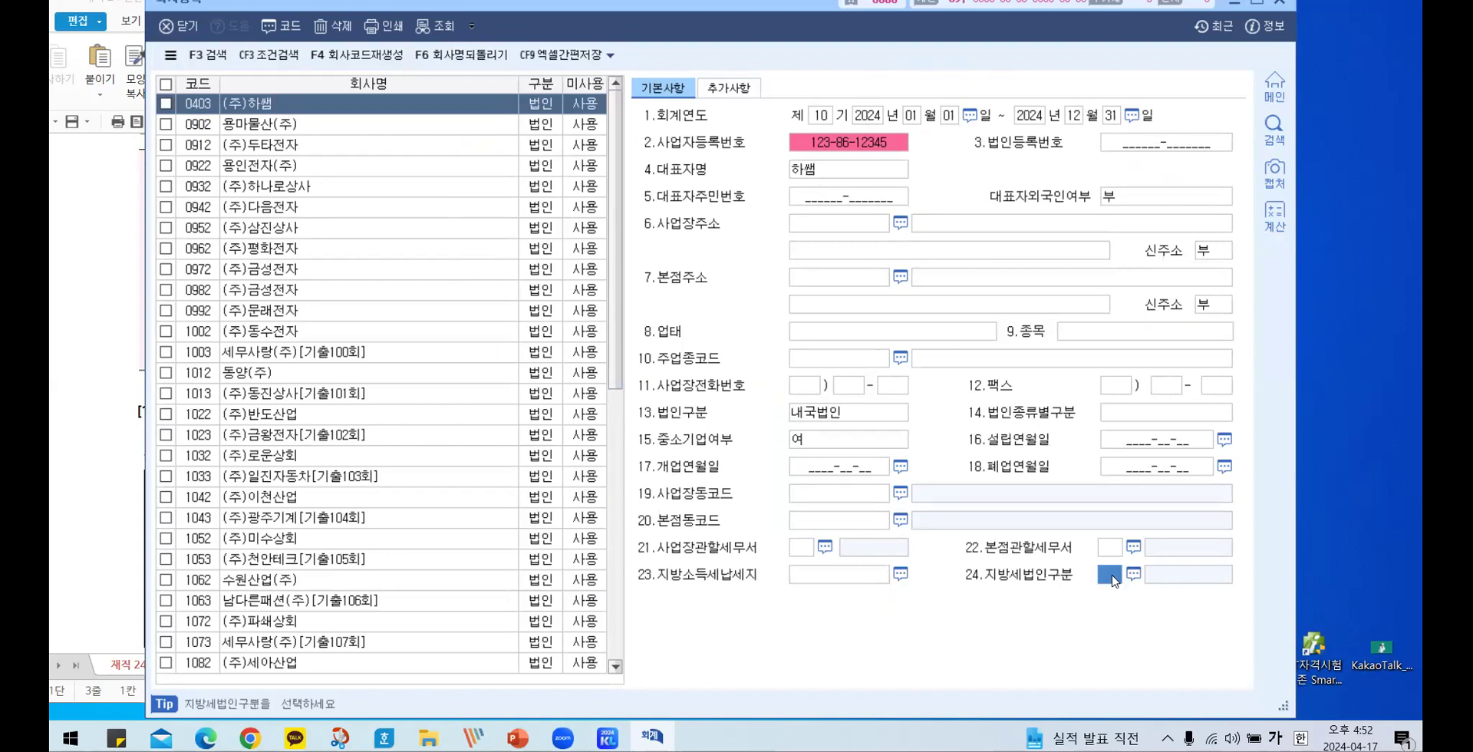
key("Return")
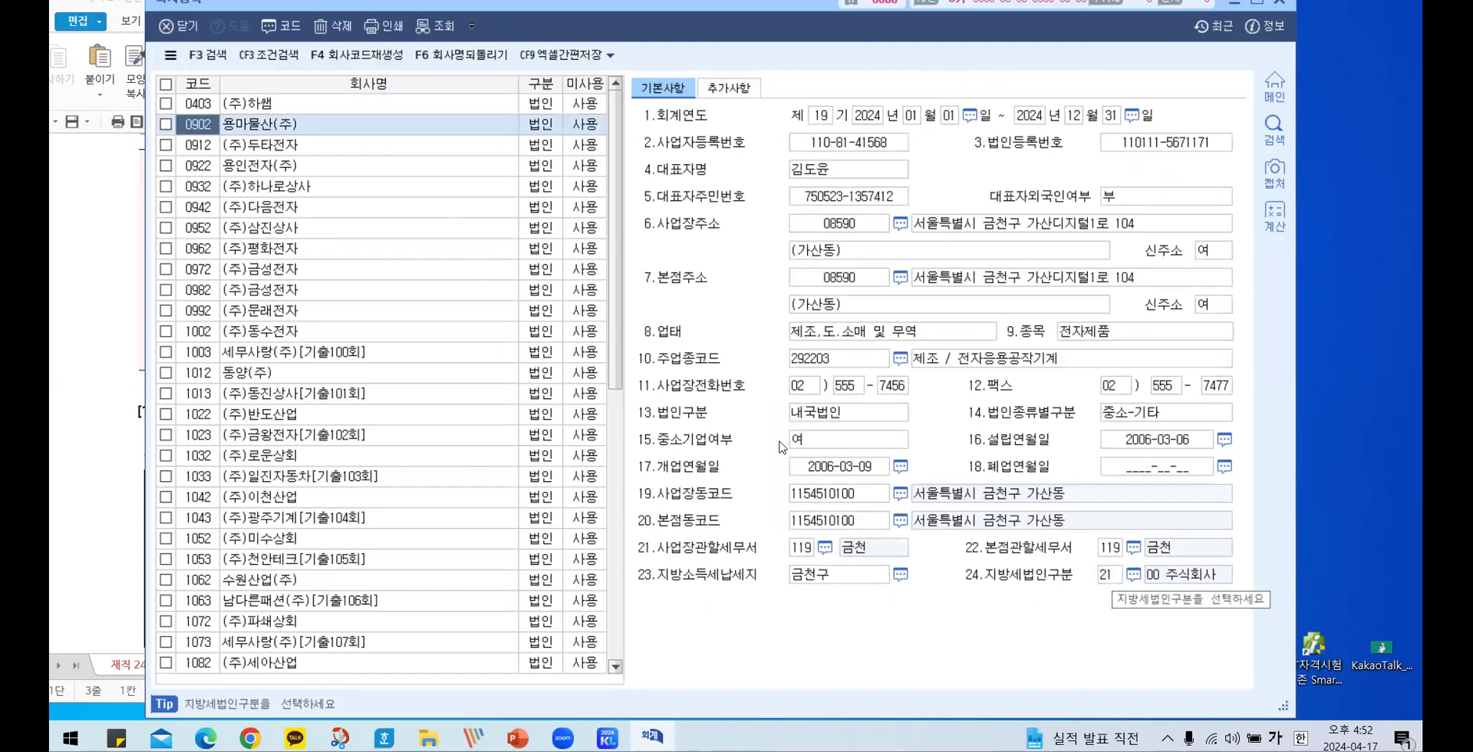
- Look through the registered company list, view the record of company 5041, and close company registration
left_click(267, 104)
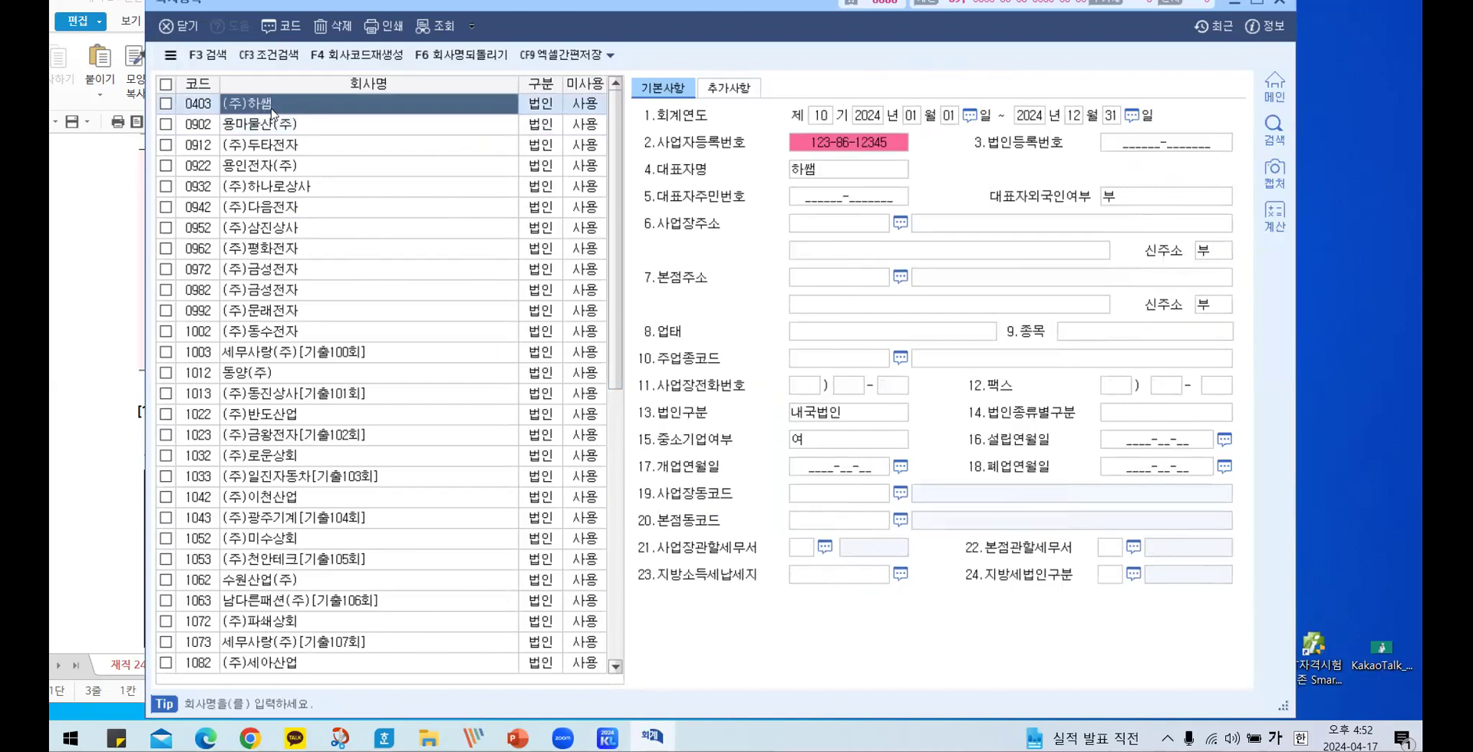
left_click_drag(614, 367, 480, 615)
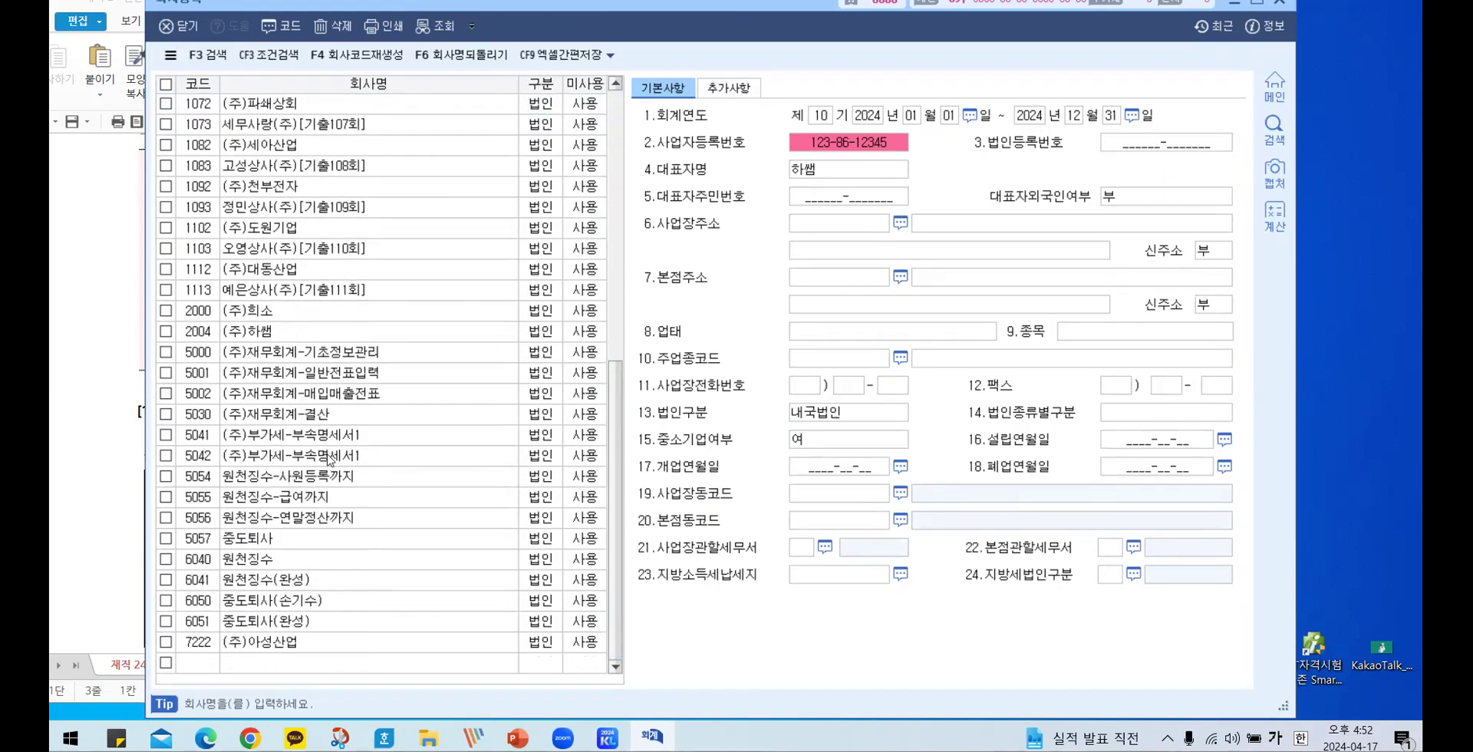
left_click(317, 441)
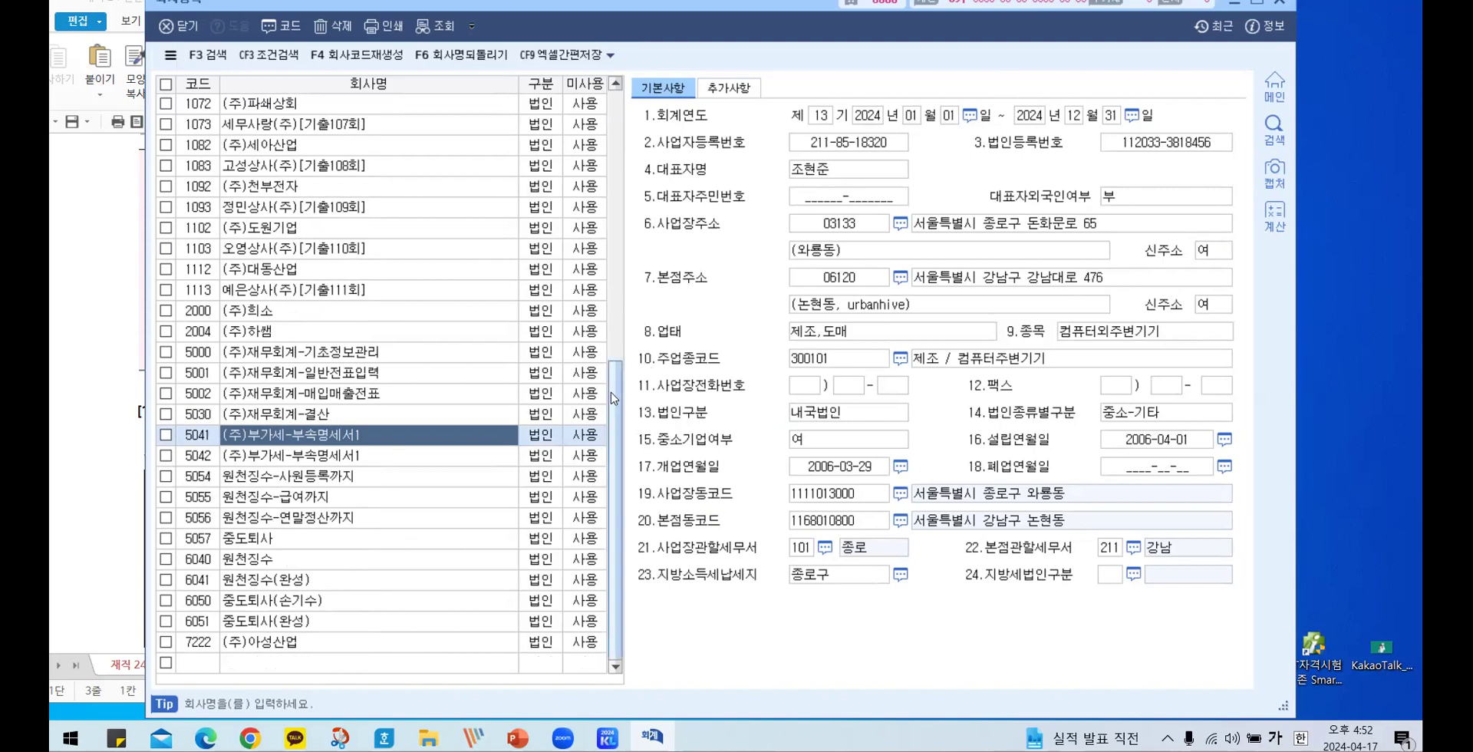
left_click_drag(616, 510, 584, 92)
key("Down")
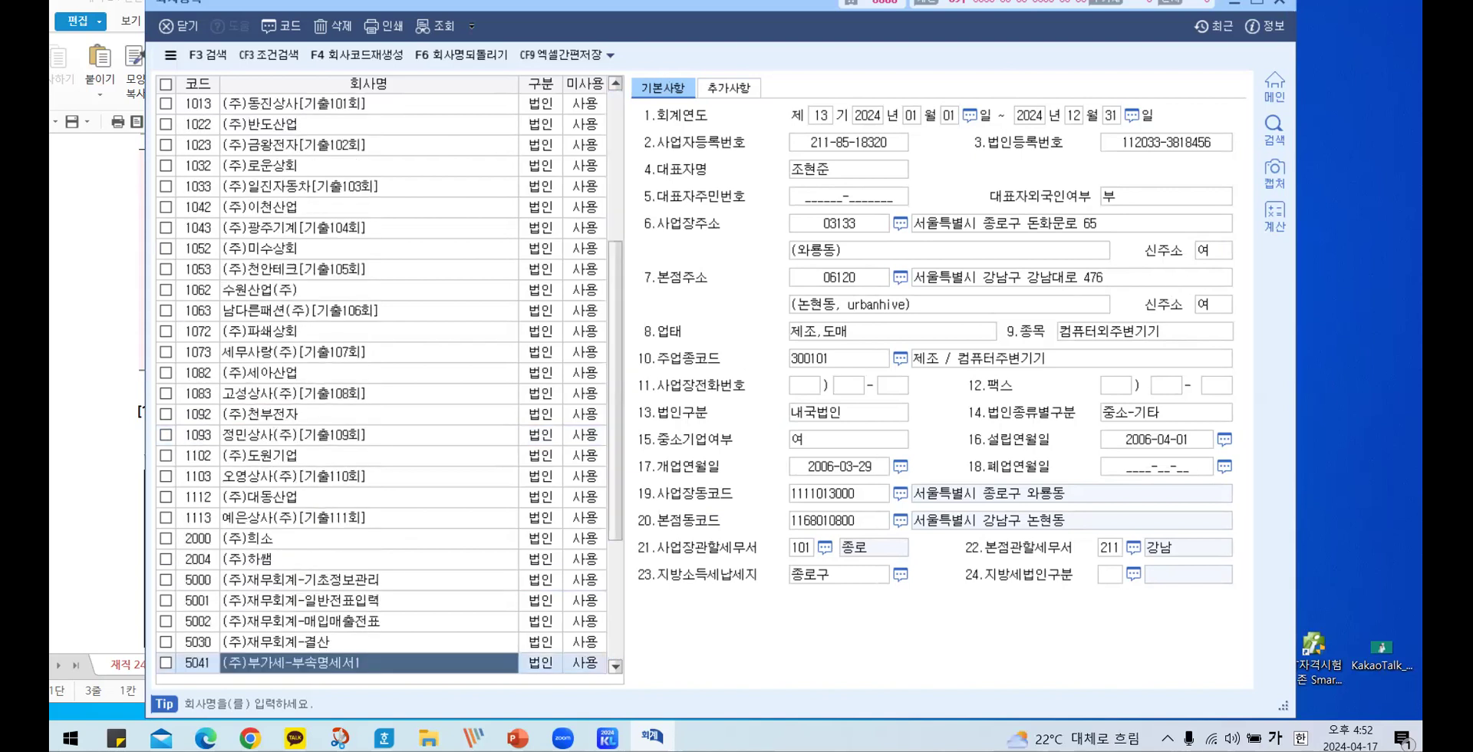
left_click(1281, 5)
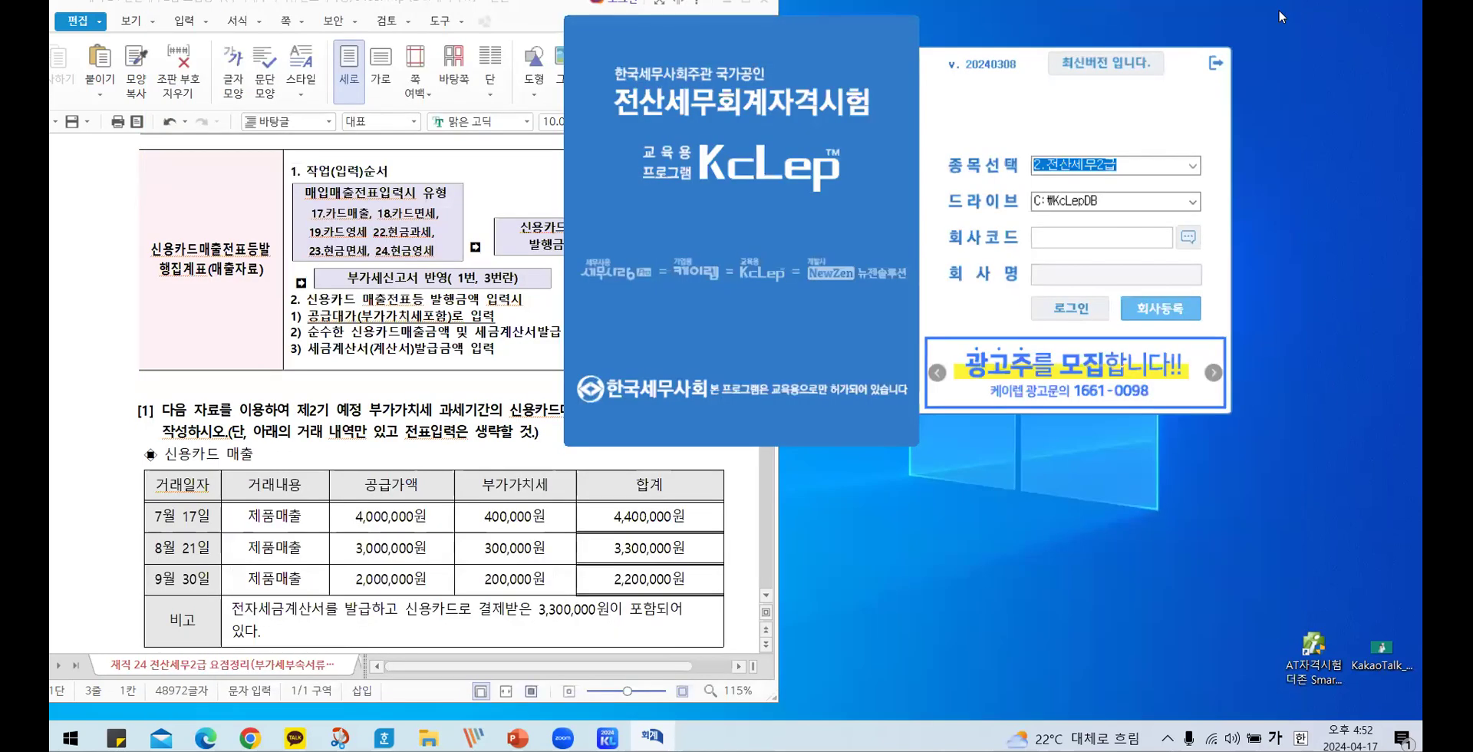
- Log in with company code 0403 and move the main window beside the exercise document
left_click(1188, 237)
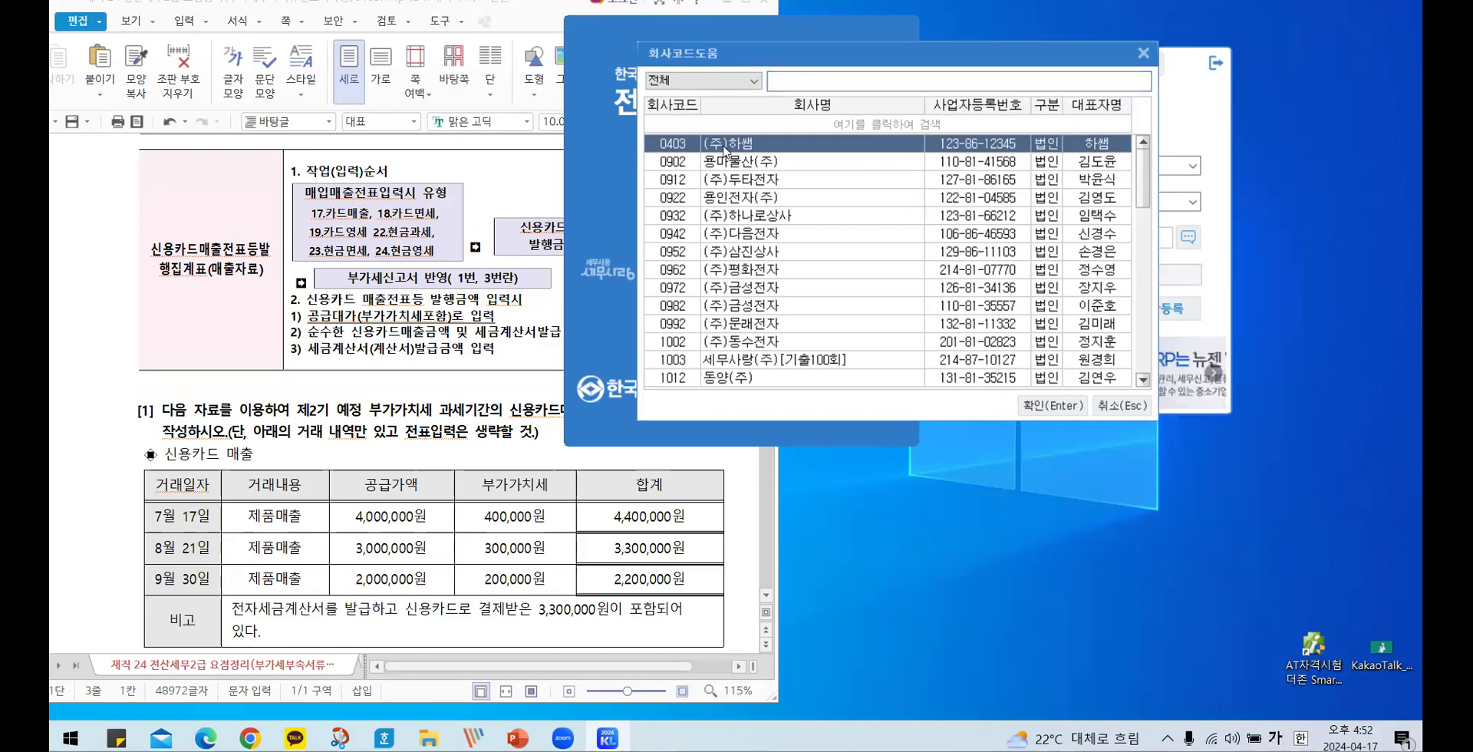
left_click(1043, 409)
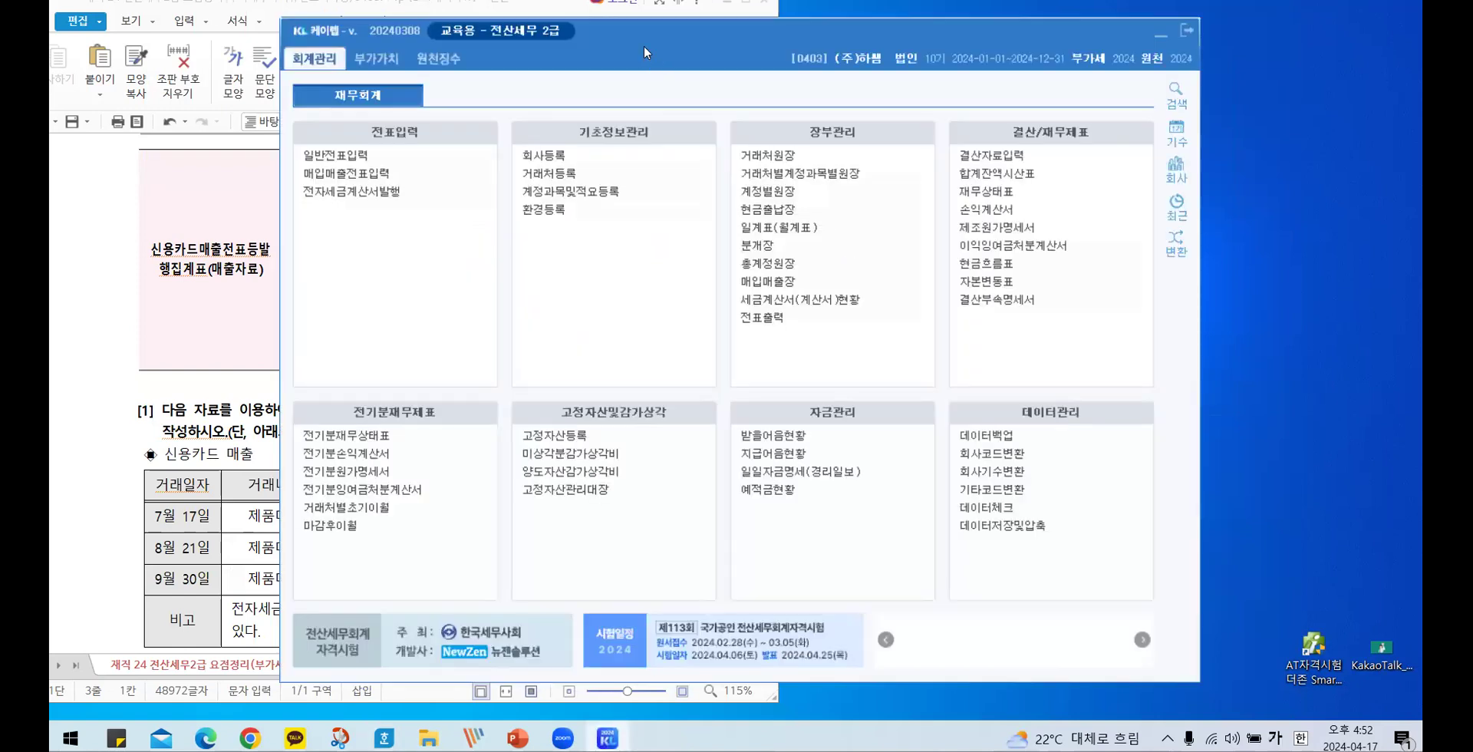
left_click_drag(643, 44, 898, 51)
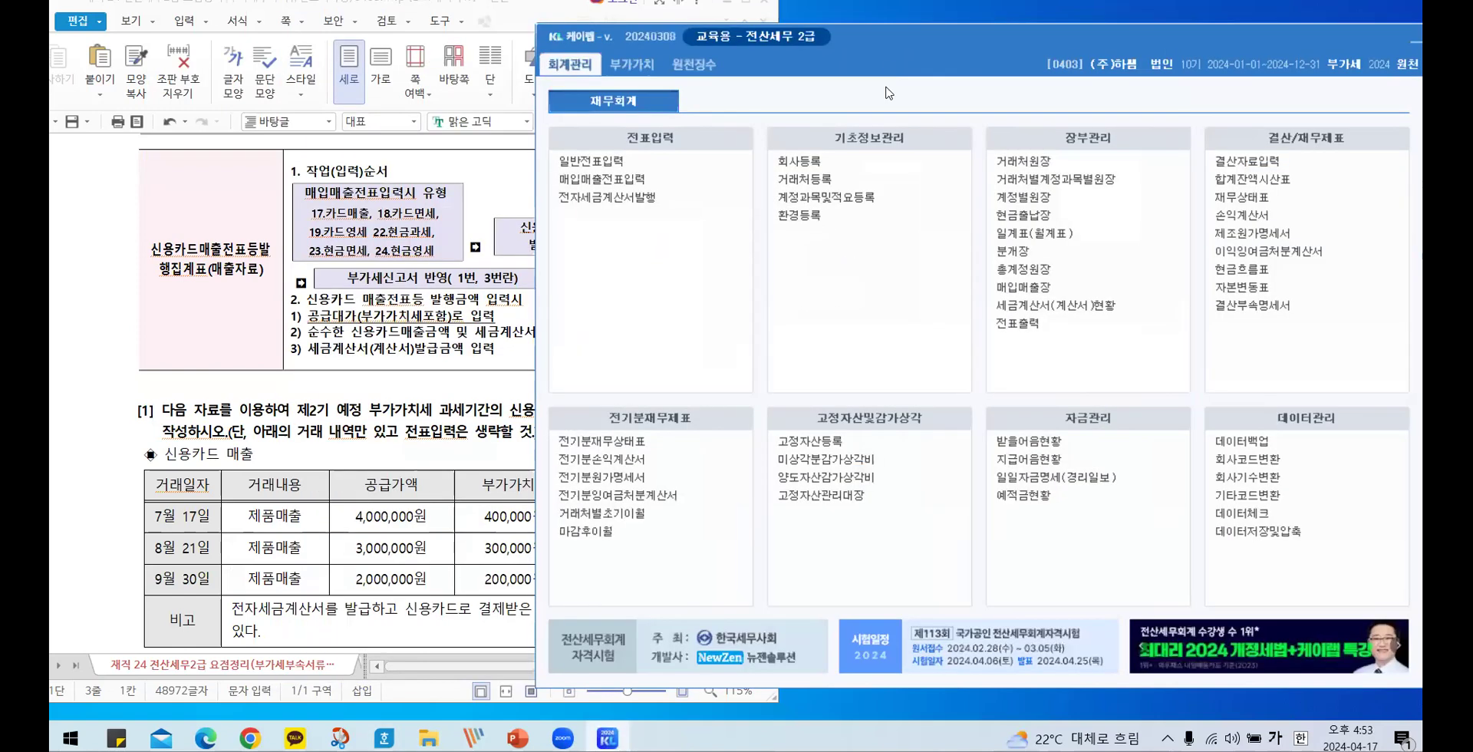
- Open the VAT form 신용카드매출전표등발행금액집계표 and place its window alongside the exercise document
left_click(634, 66)
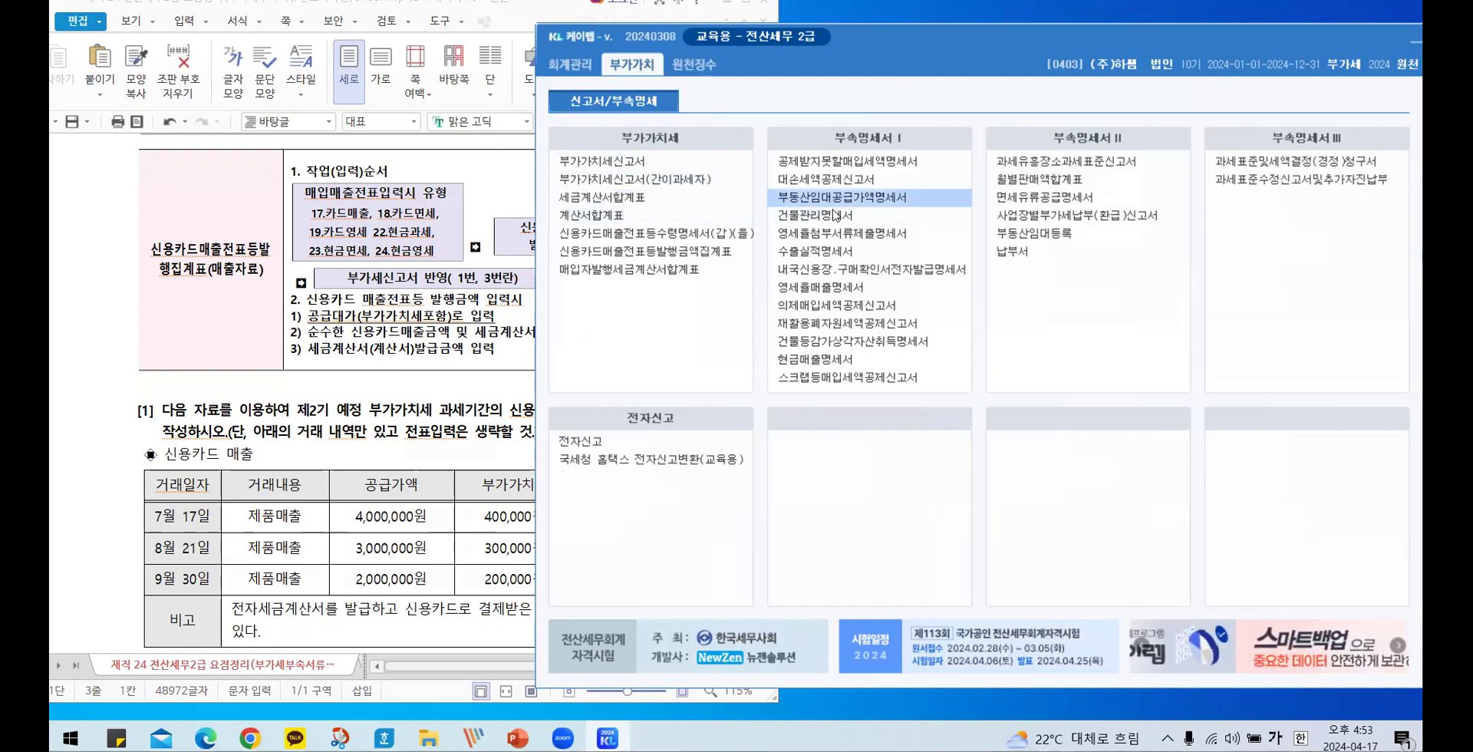
left_click(693, 257)
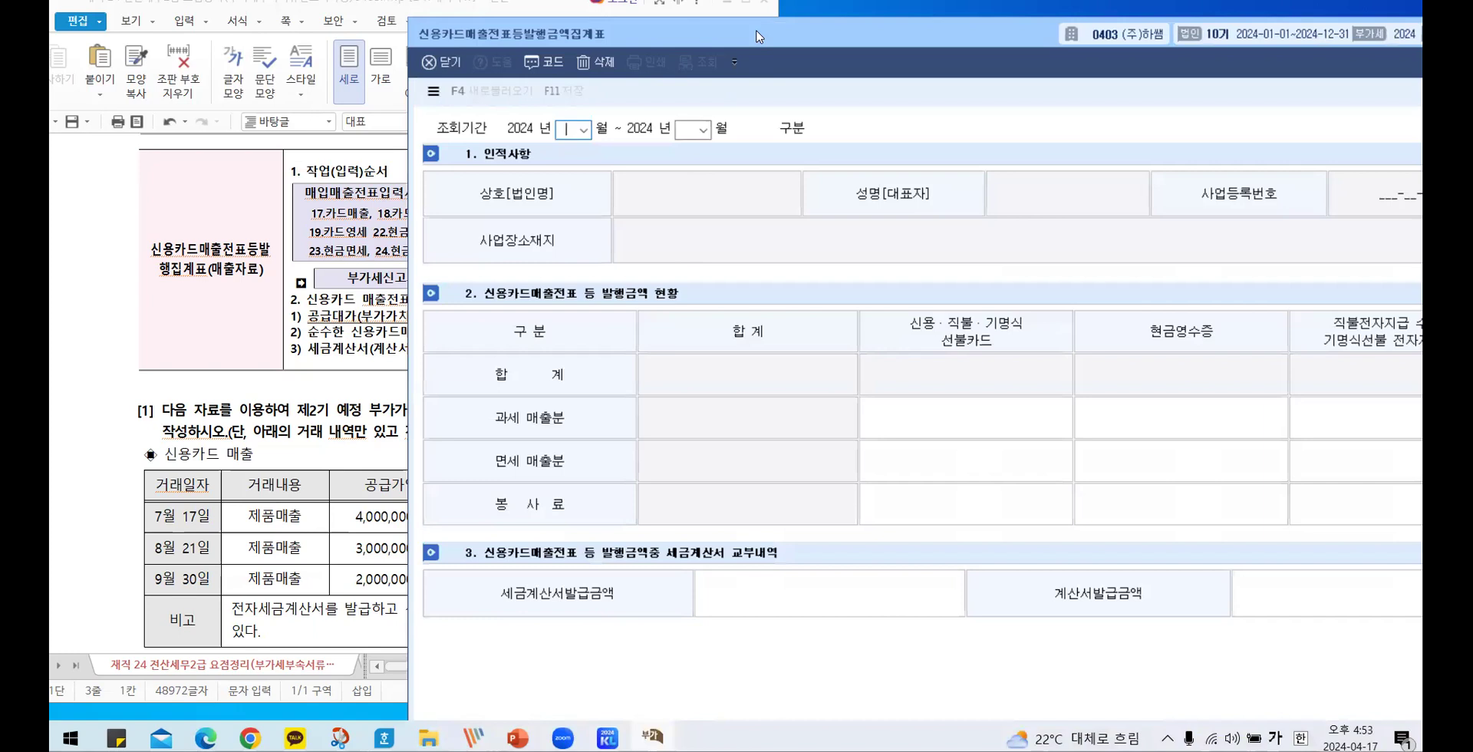
left_click_drag(757, 36, 797, 180)
left_click(1412, 43)
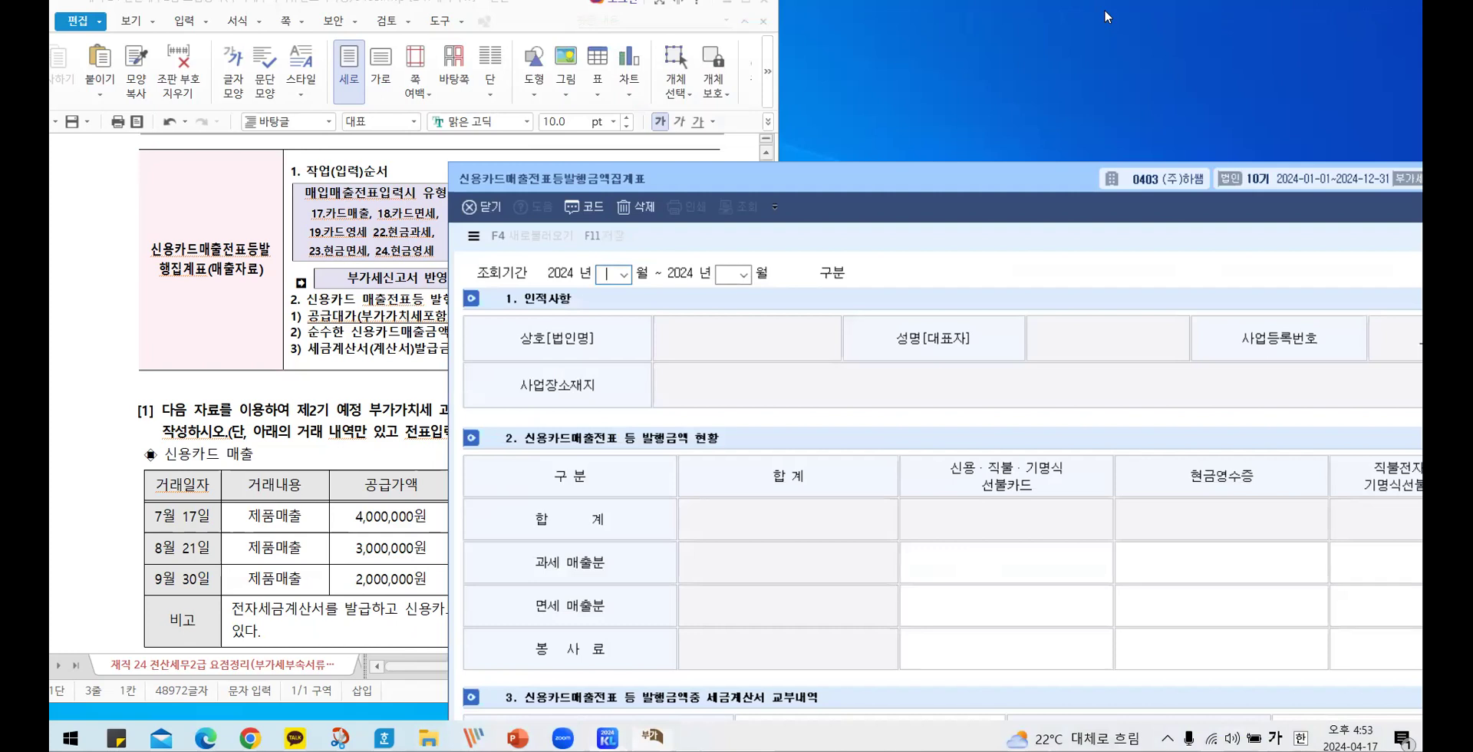
key("super+Right")
left_click(571, 19)
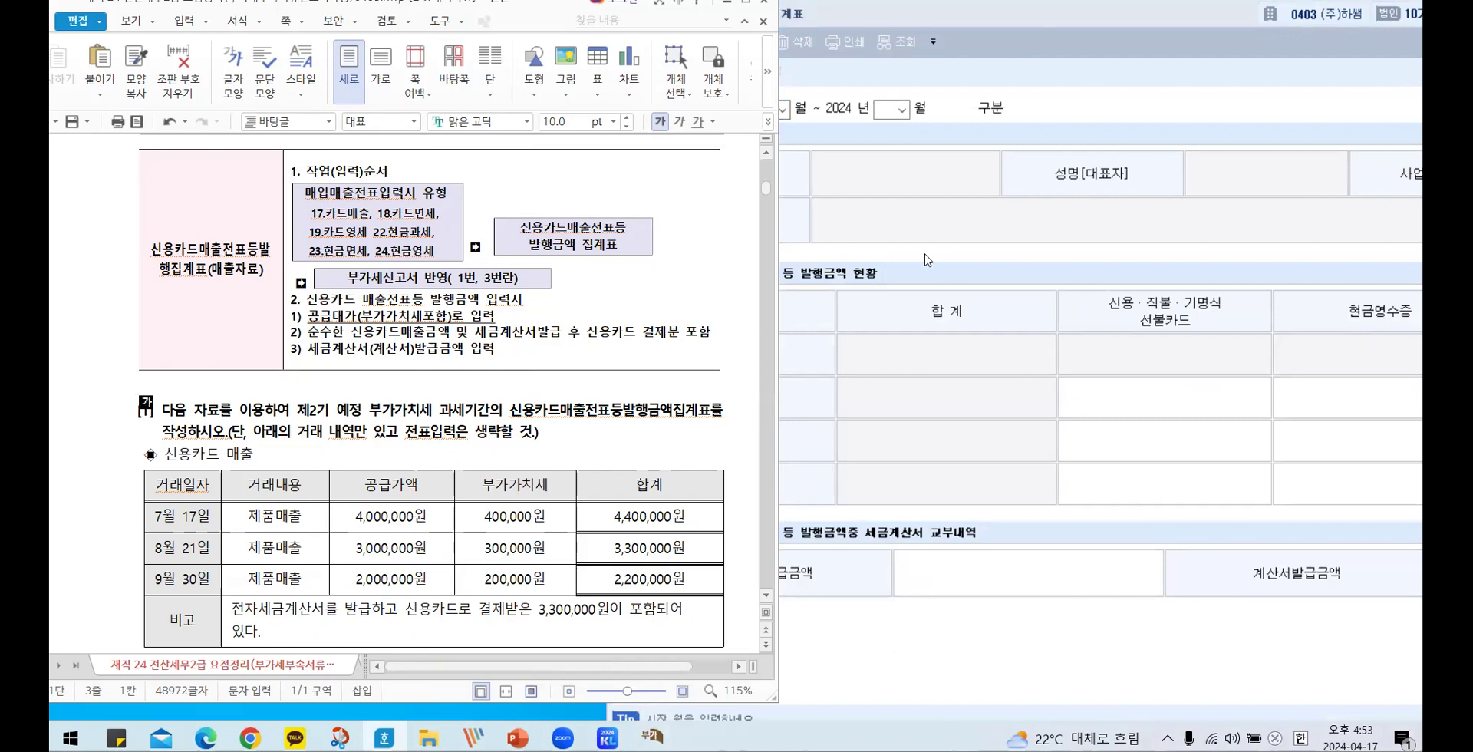
left_click(910, 11)
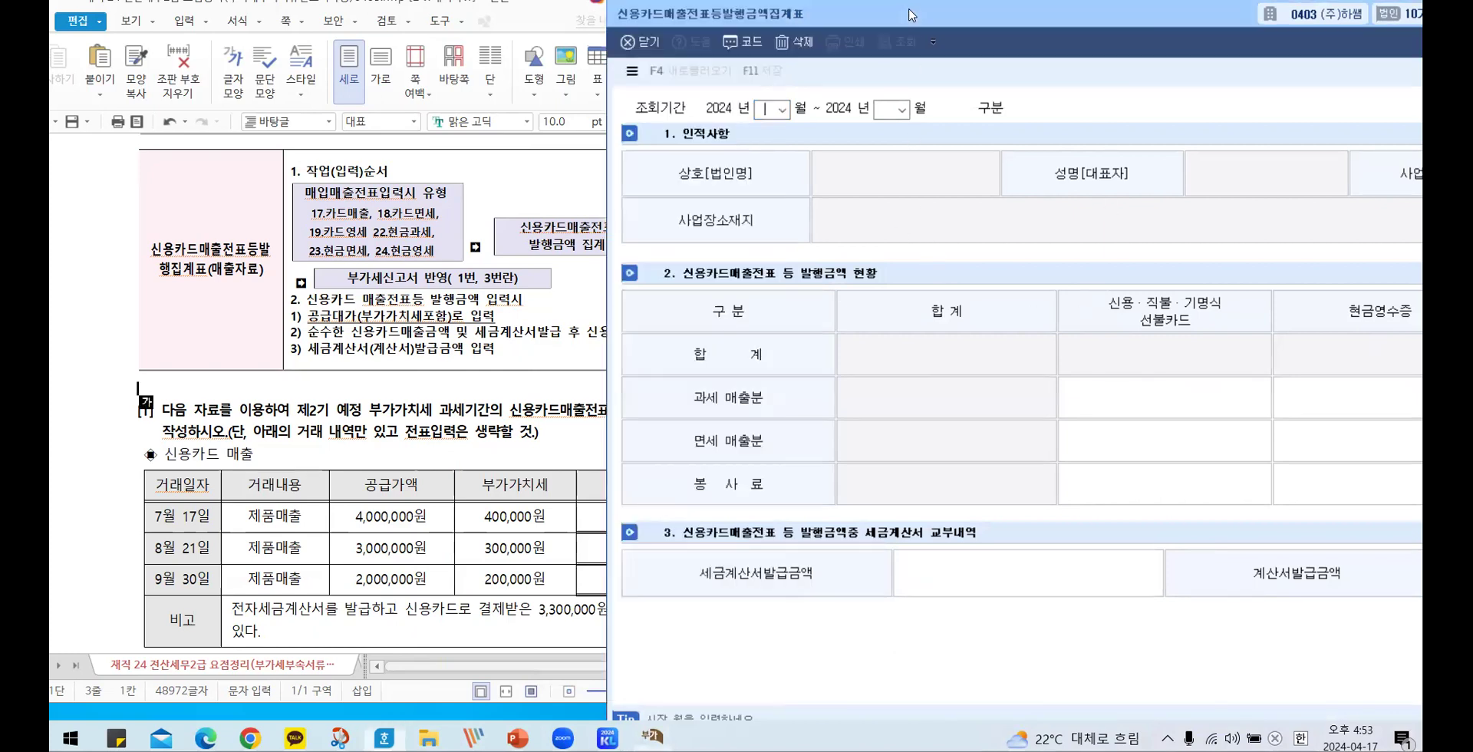
left_click_drag(910, 14, 994, 14)
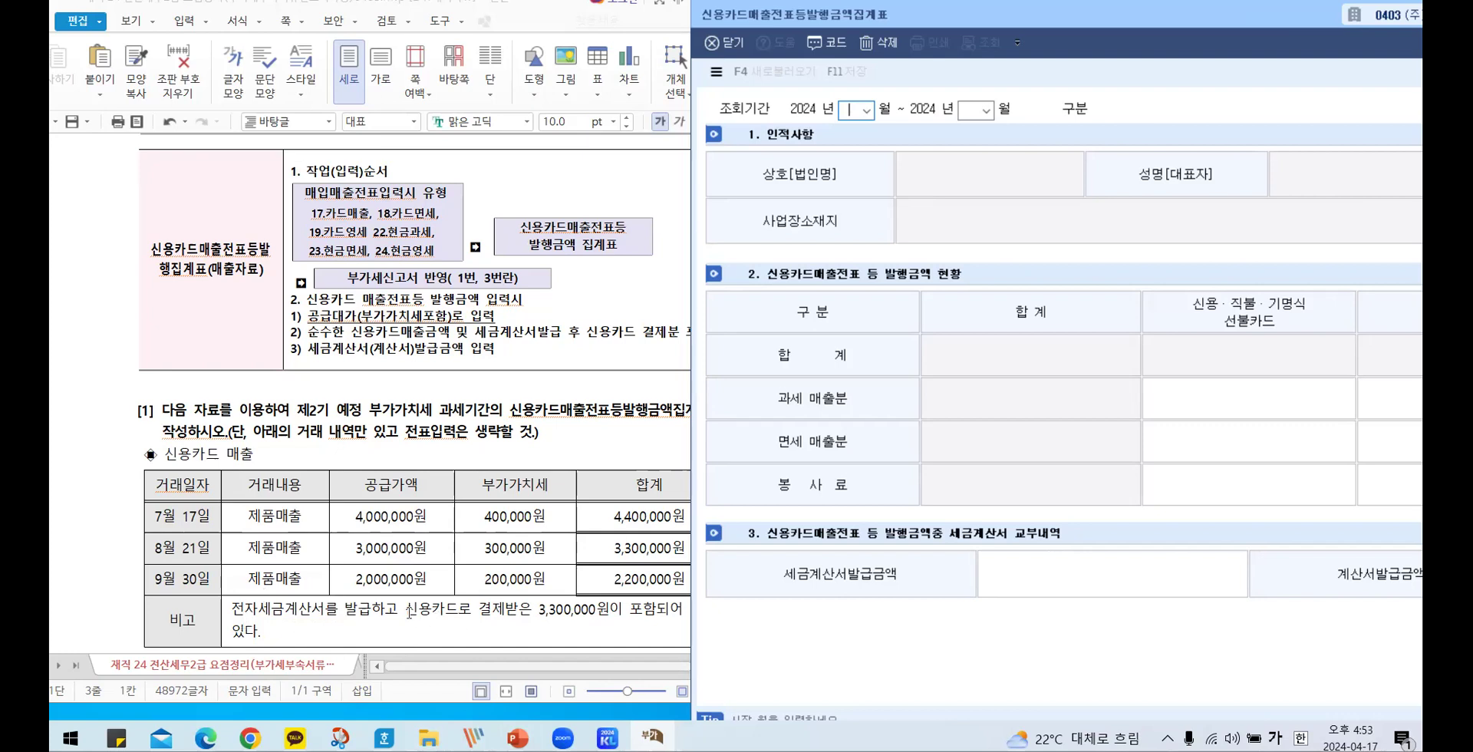
- Examine the exercise's note on the 3,300,000원 tax invoice paid by credit card and the matching 8월 21일 sales row
left_click_drag(234, 606, 357, 611)
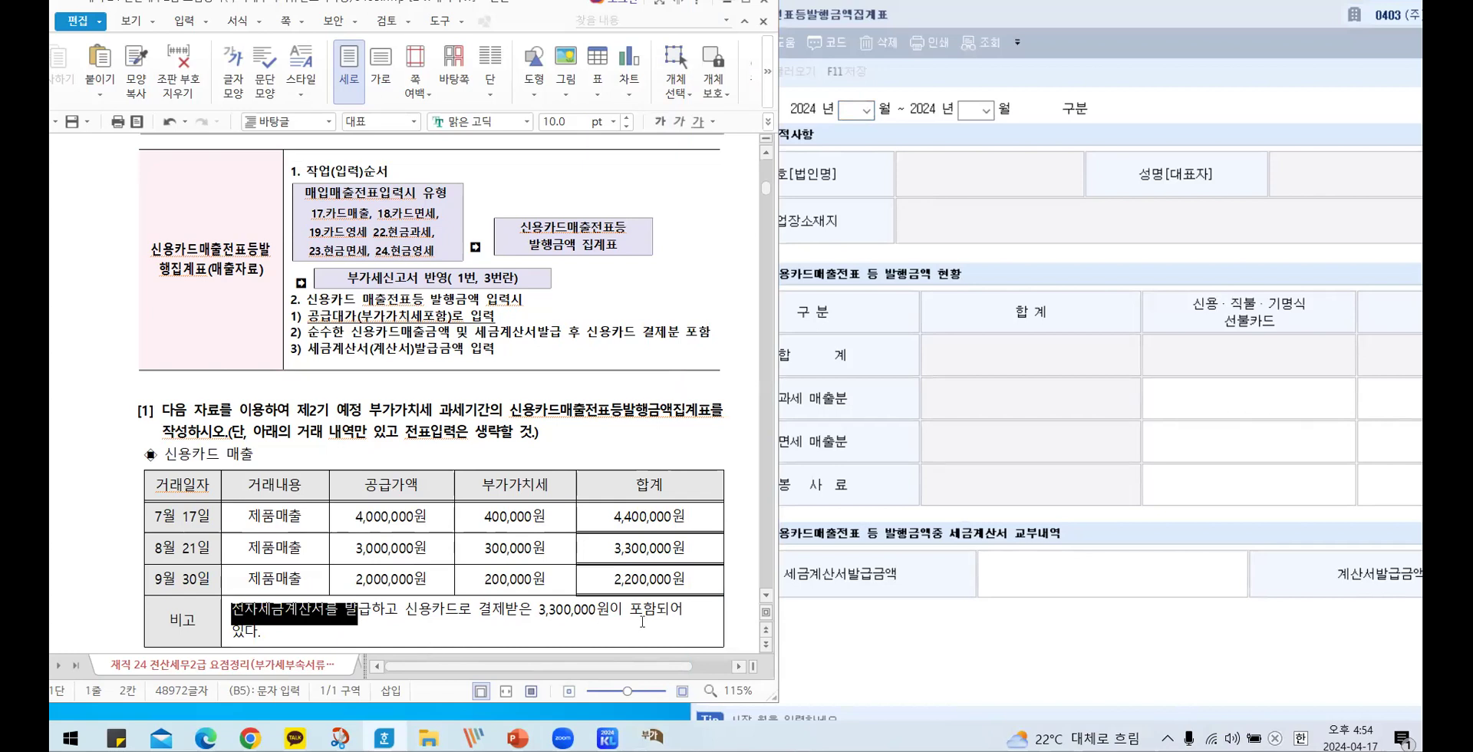
key("ctrl+shift+Right")
key("ctrl+shift+Right")
key("ctrl+shift+Right")
key("ctrl+shift+Right")
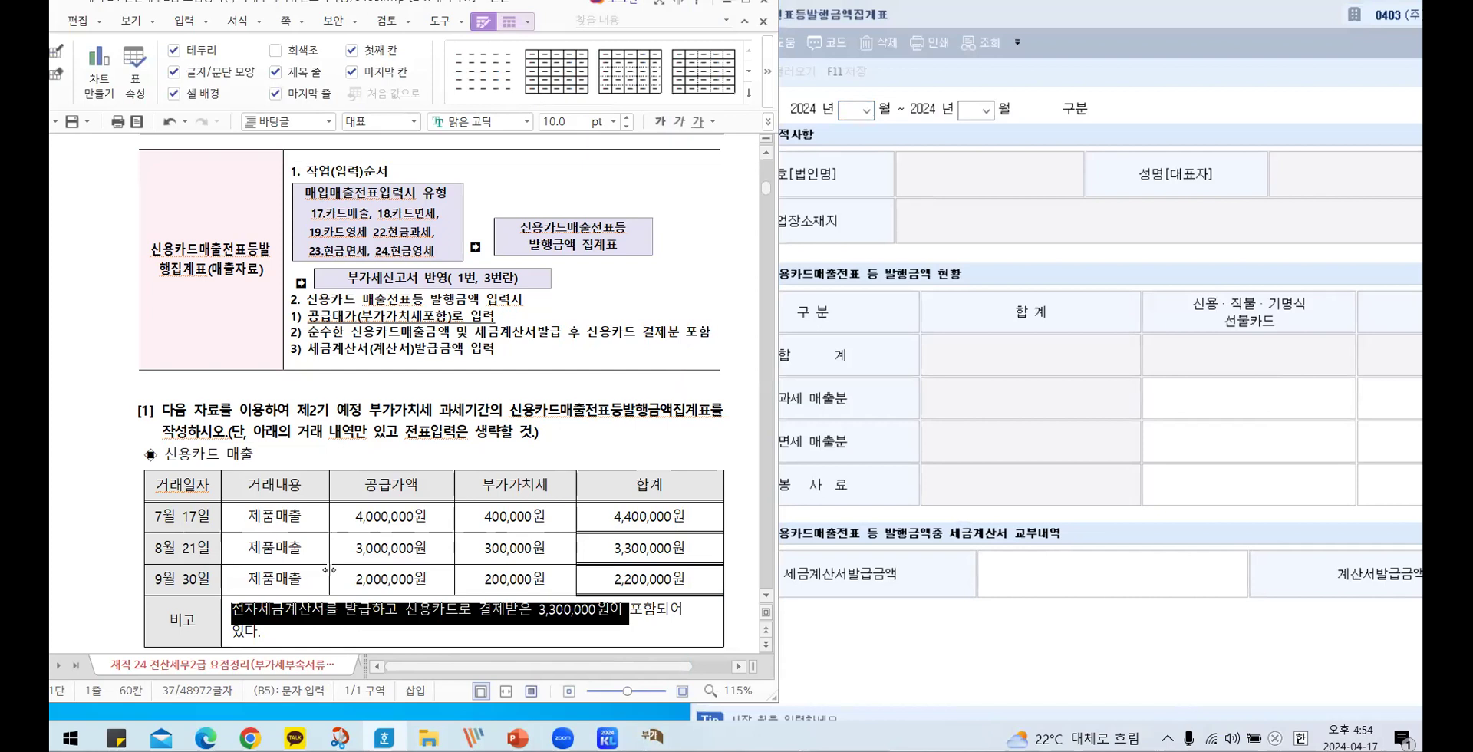
left_click(612, 546)
left_click_drag(613, 546, 697, 553)
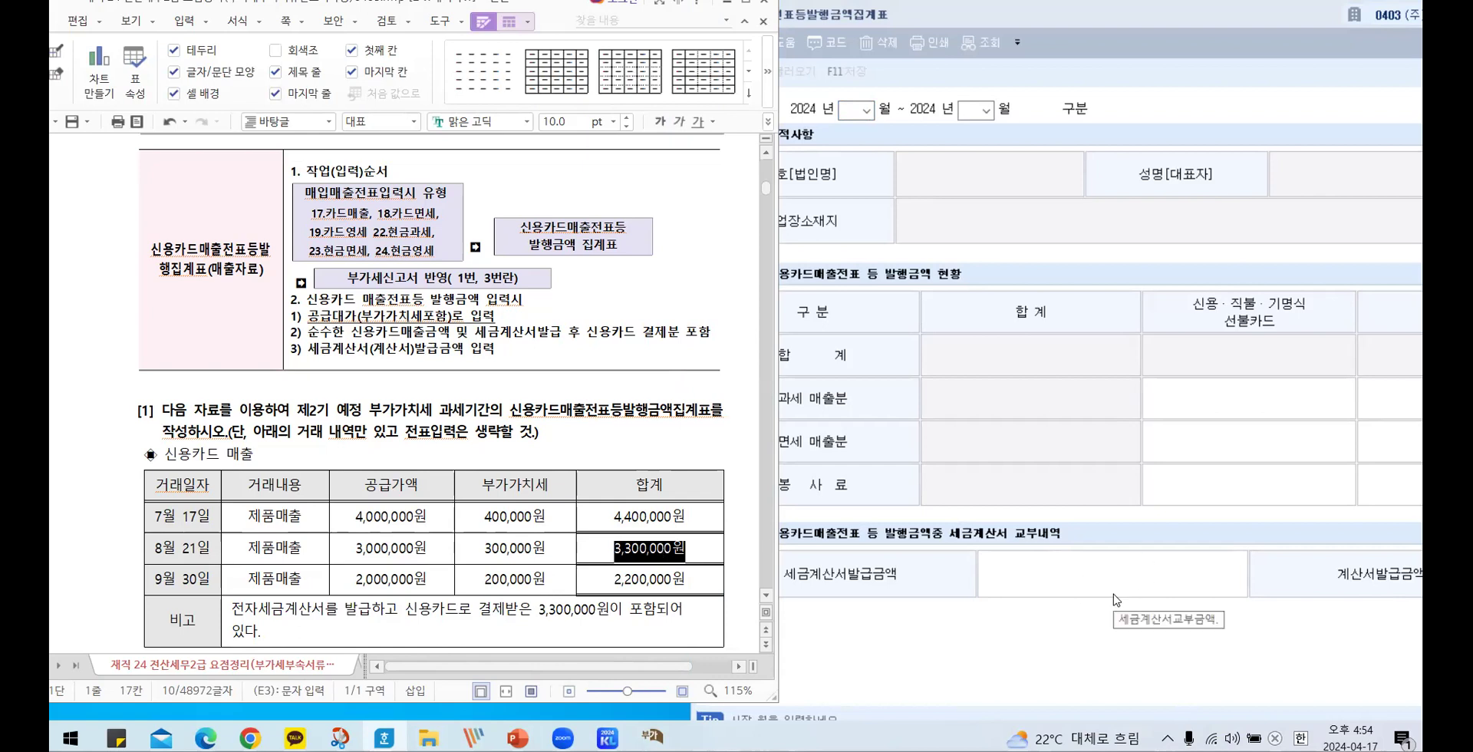
left_click(363, 549)
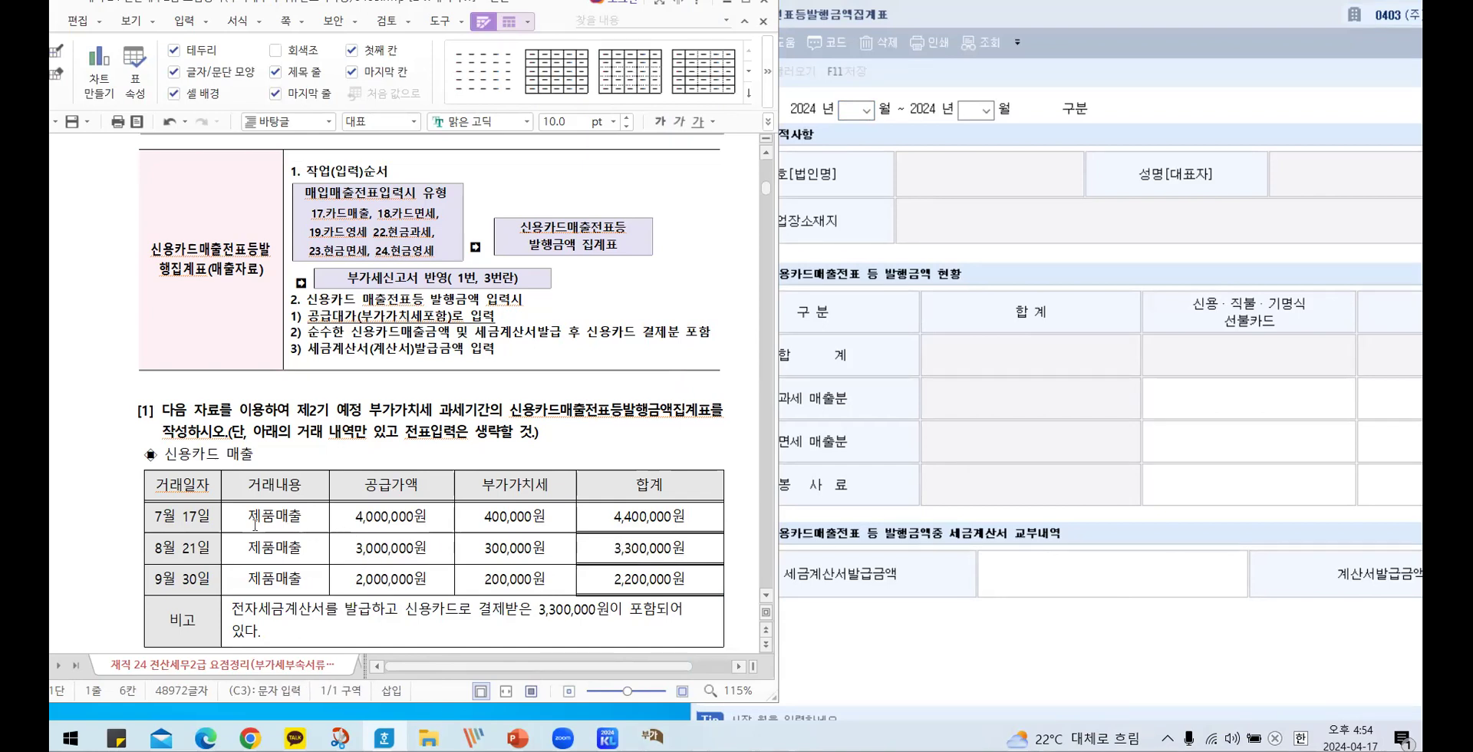
- Move the summary form clear of the exercise table and set its query period from 07 to 09 of 2024
left_click(1210, 403)
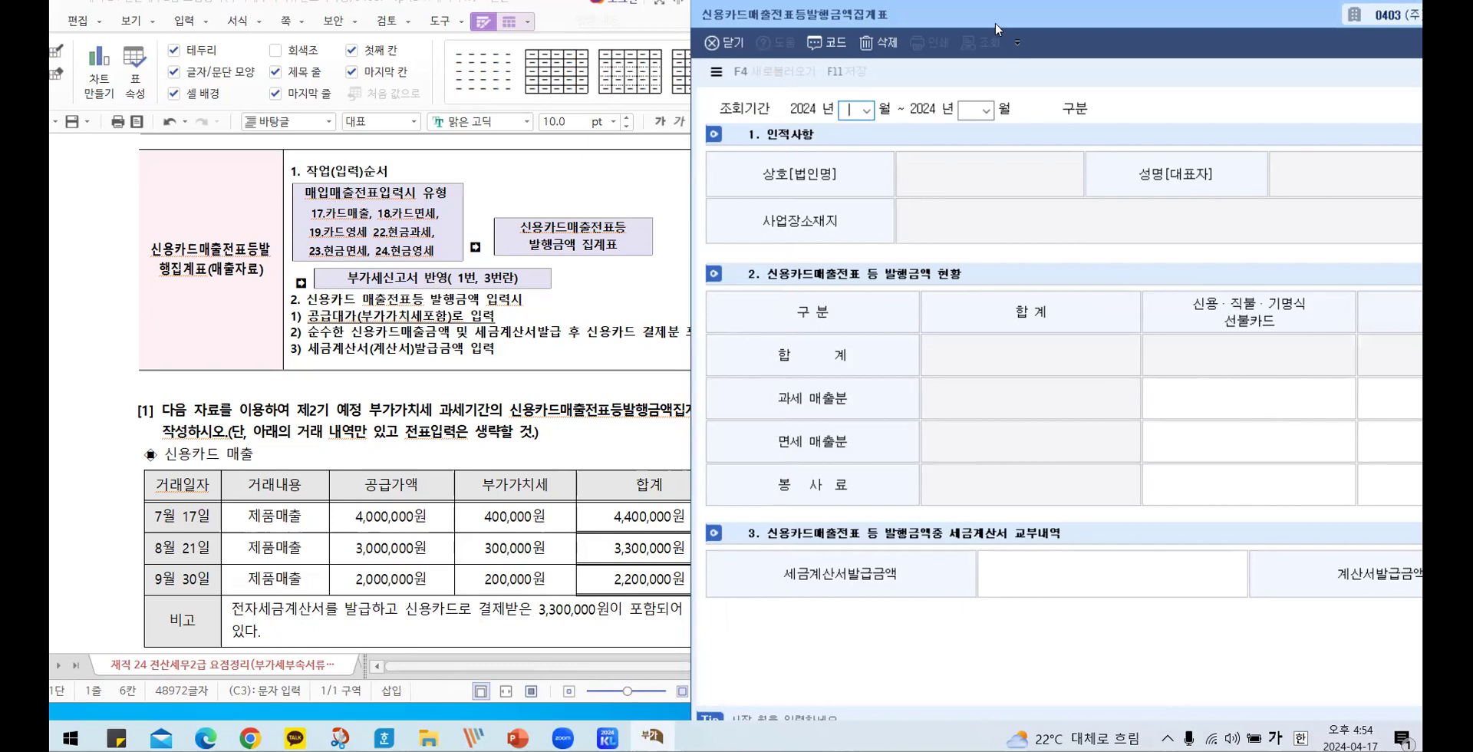
left_click_drag(875, 15, 756, 9)
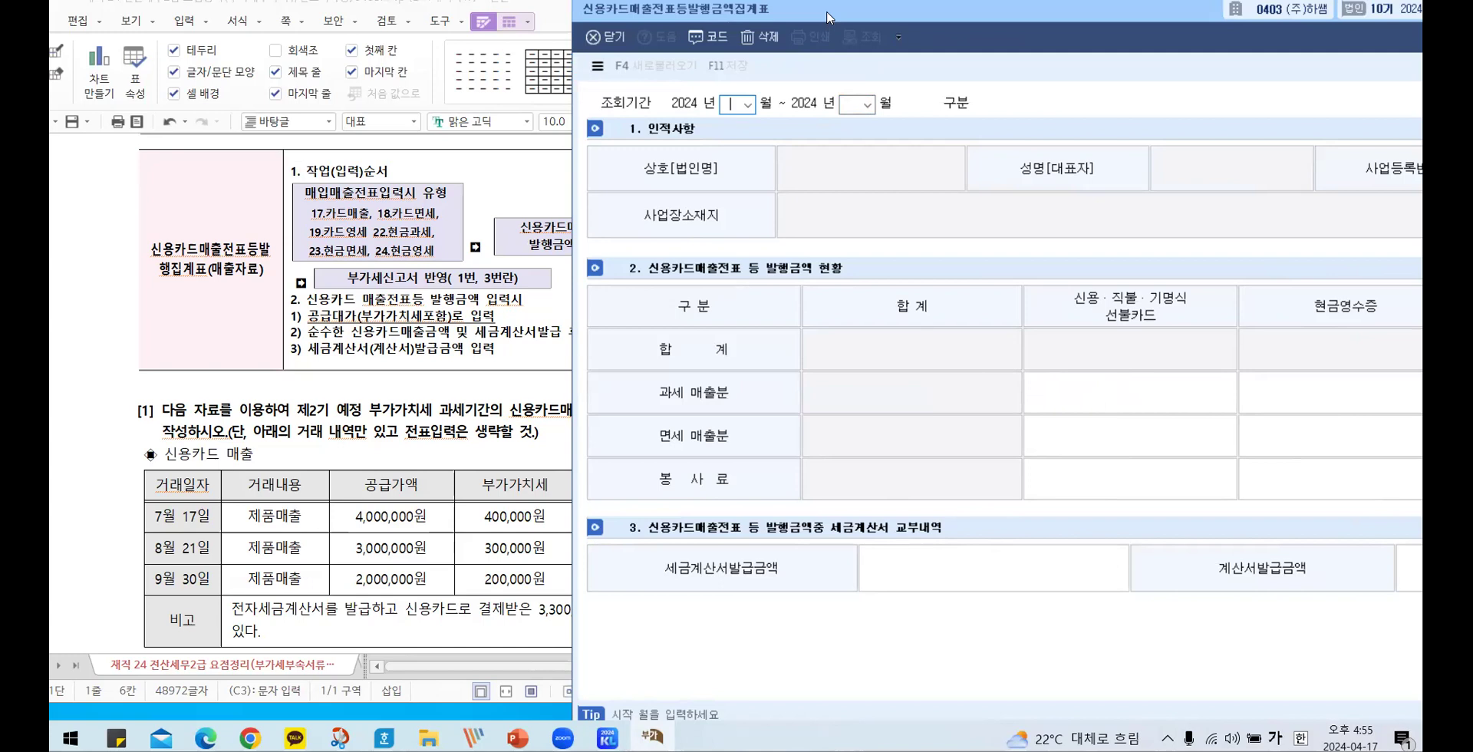
left_click_drag(827, 16, 970, 6)
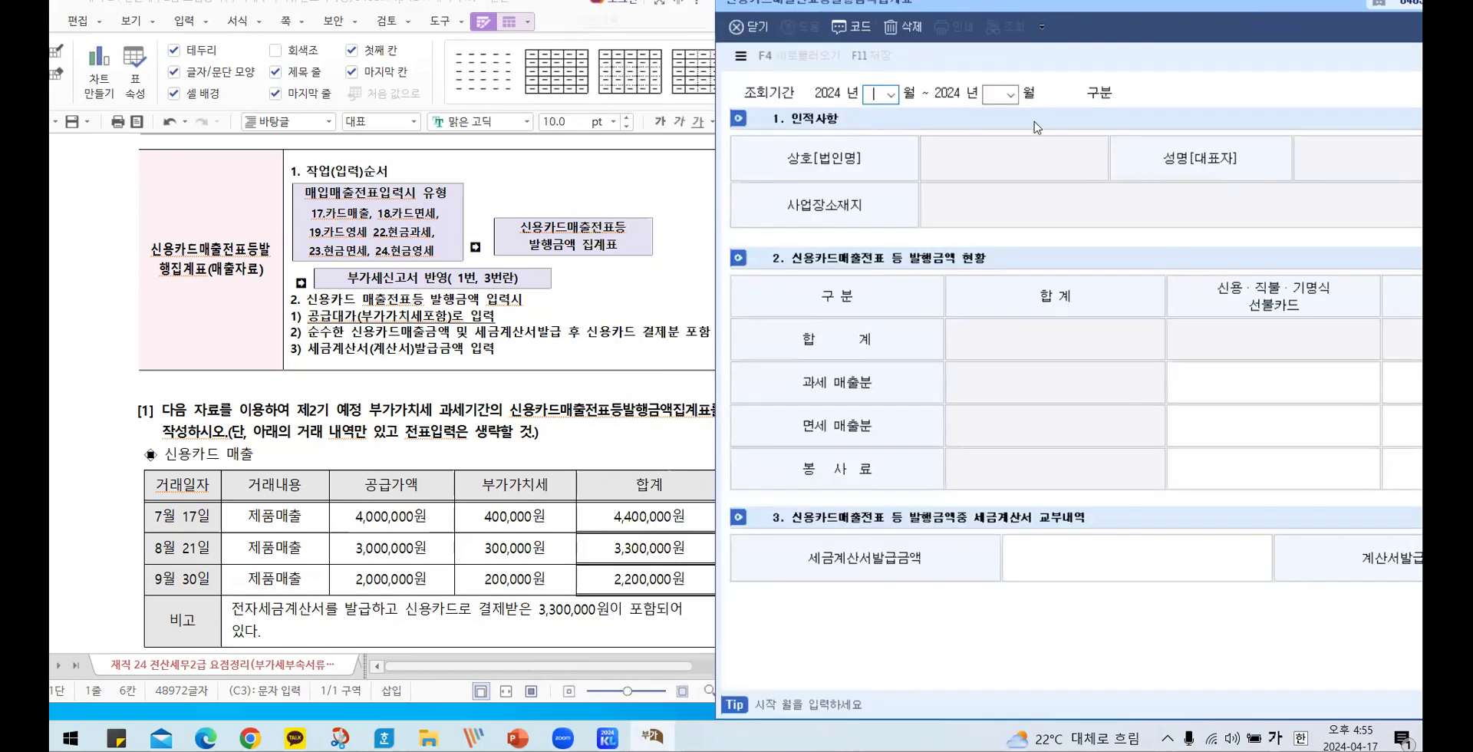
left_click(893, 97)
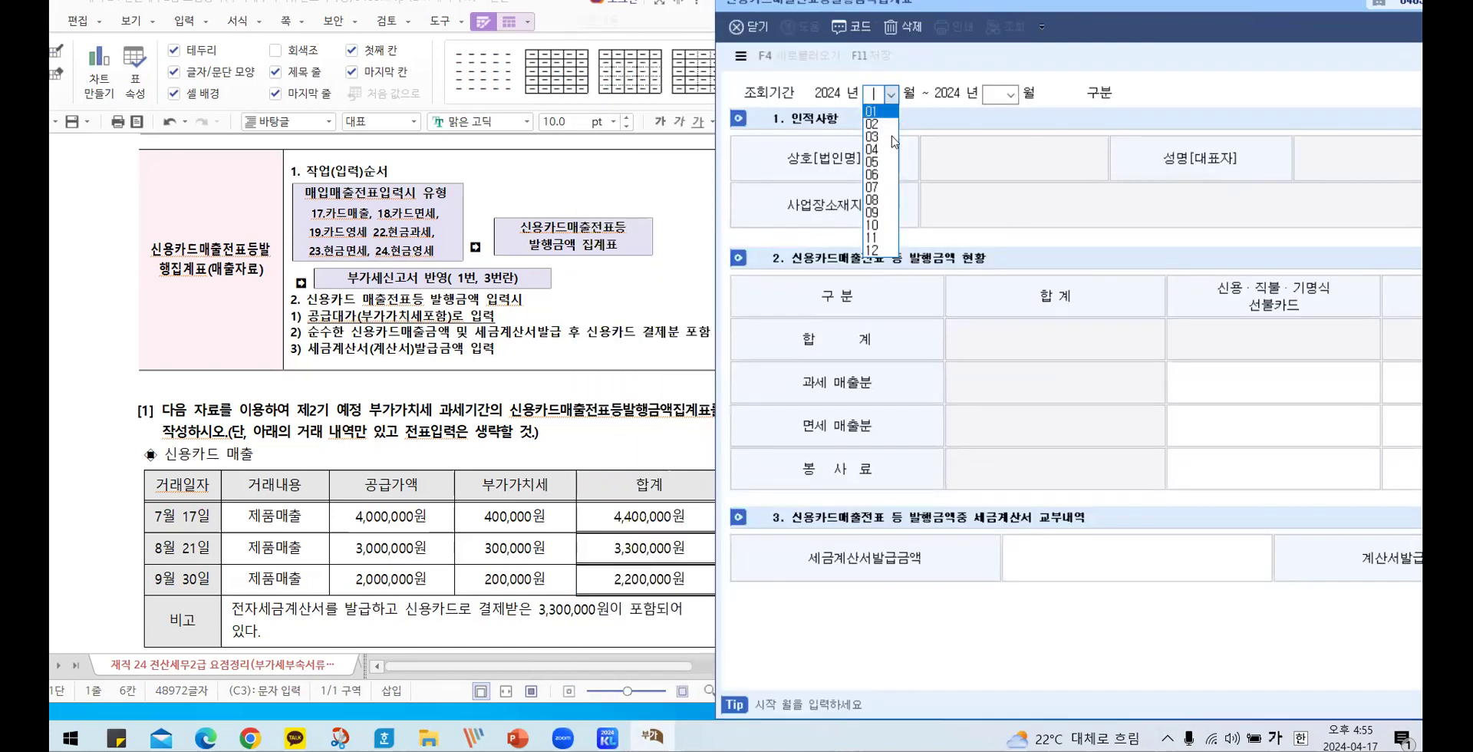
left_click(884, 197)
left_click(1010, 93)
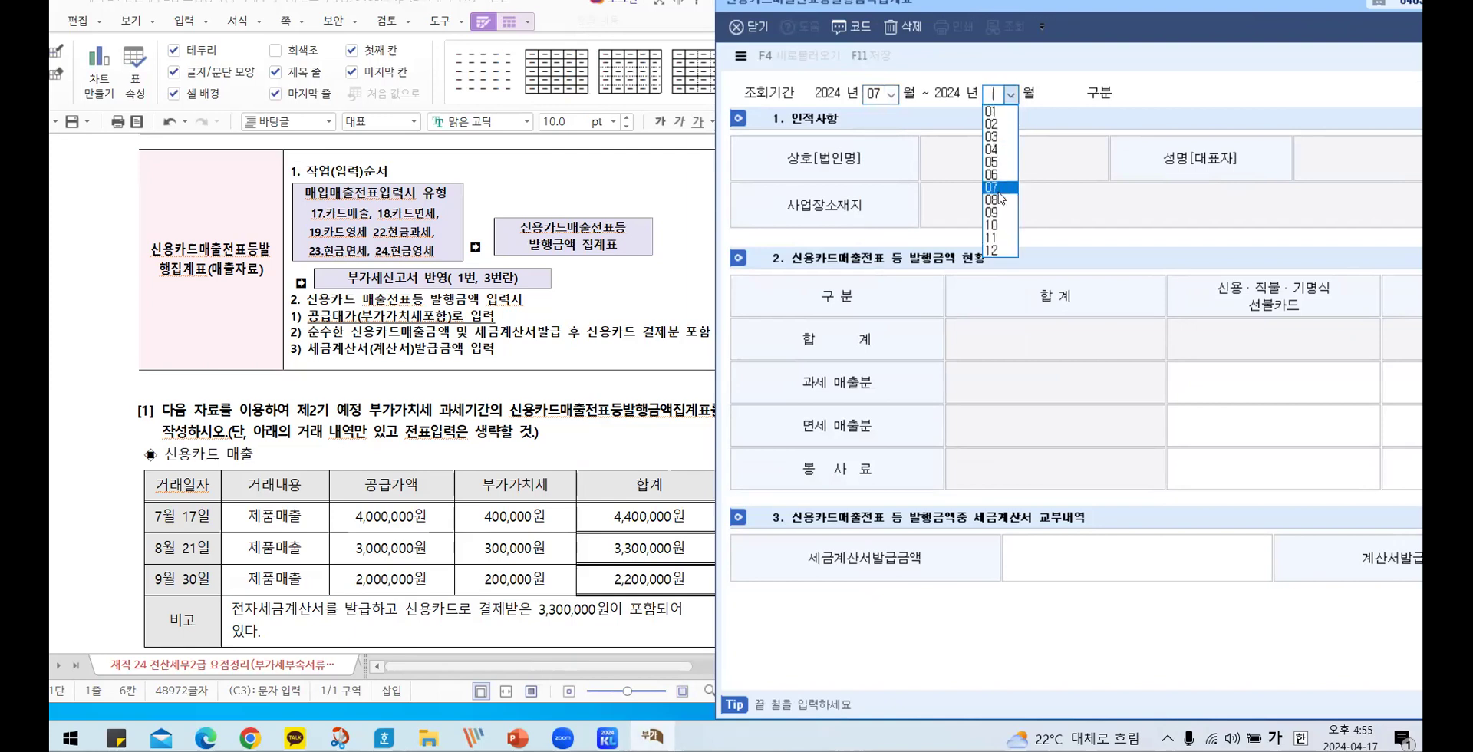
left_click(996, 215)
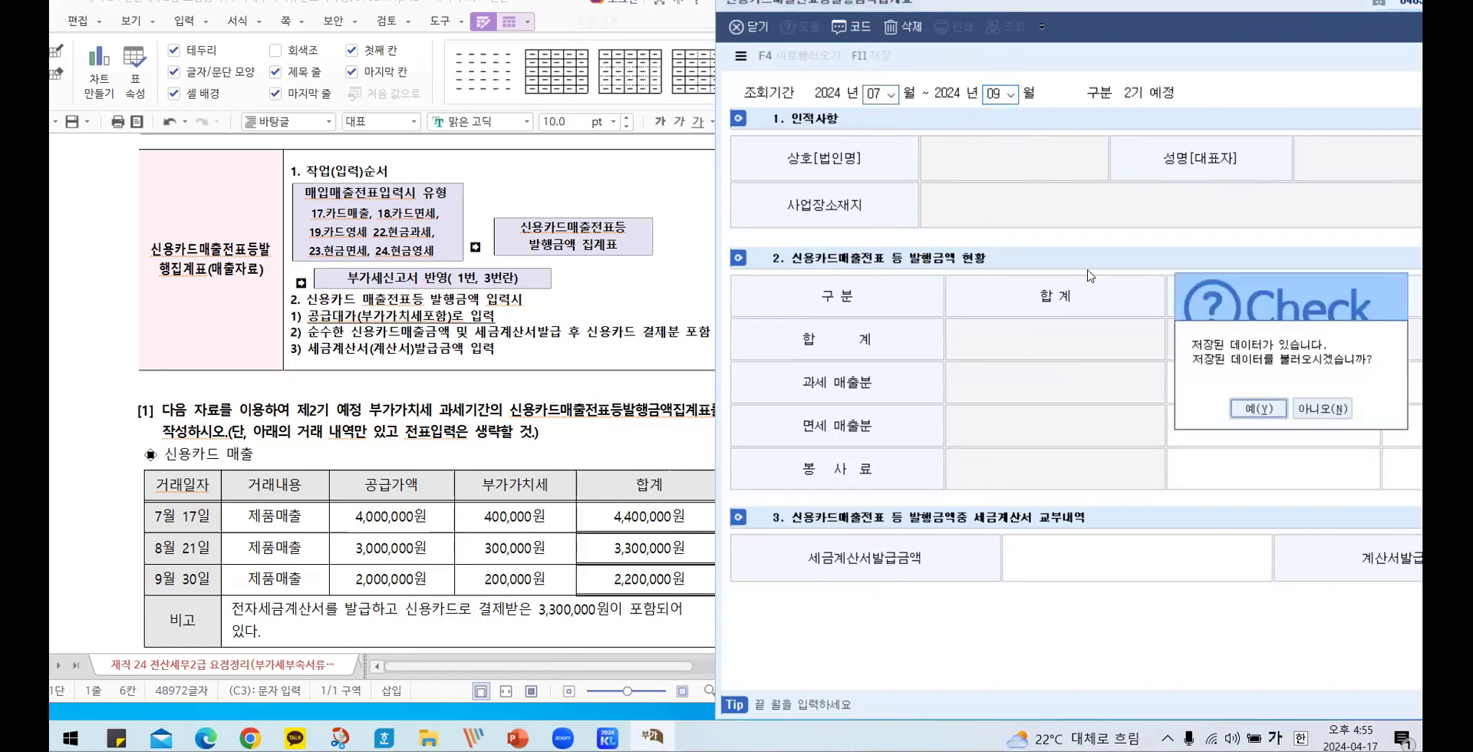
- Decline loading the saved data and enter 9,900,000 as the 과세 매출분 amount under 신용·직불·기명식 선불카드
left_click(1320, 412)
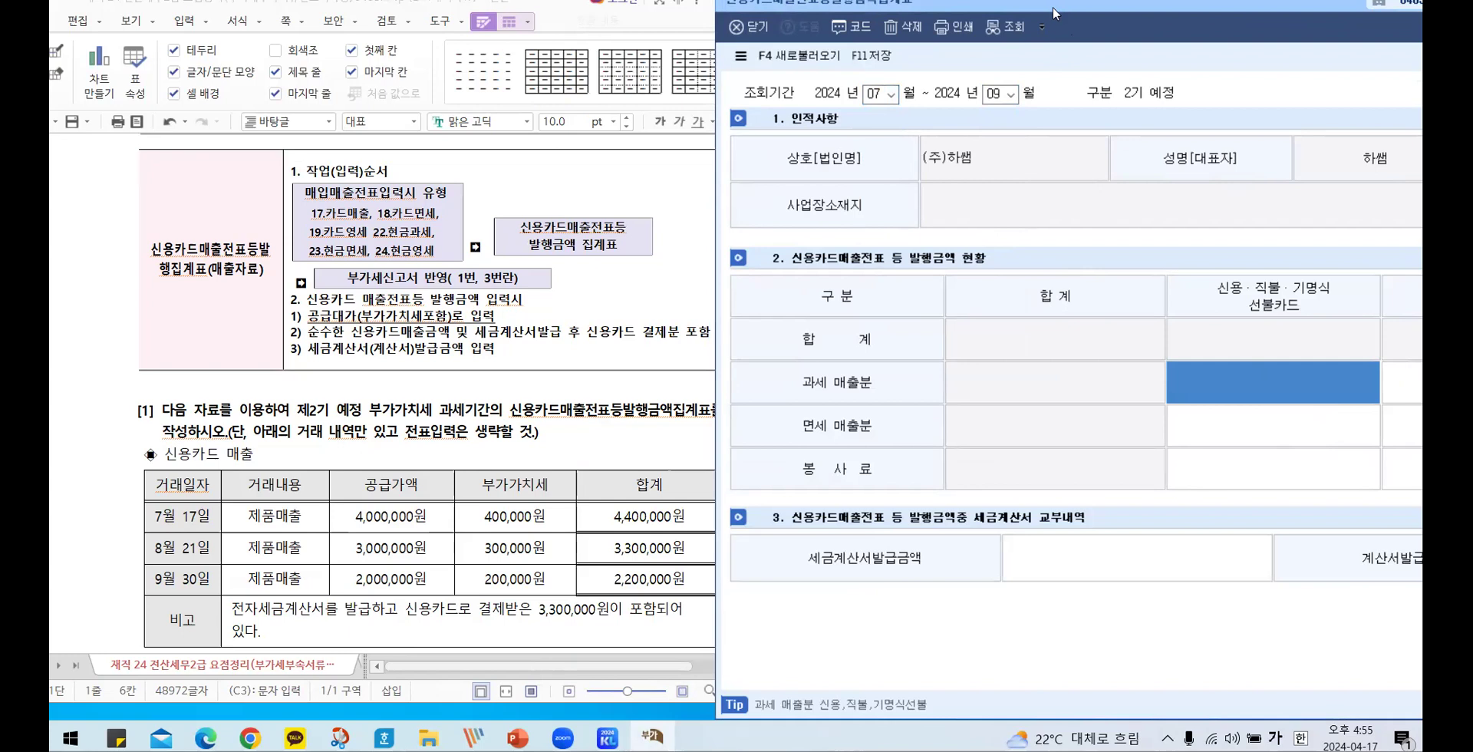
left_click_drag(1053, 13, 892, 10)
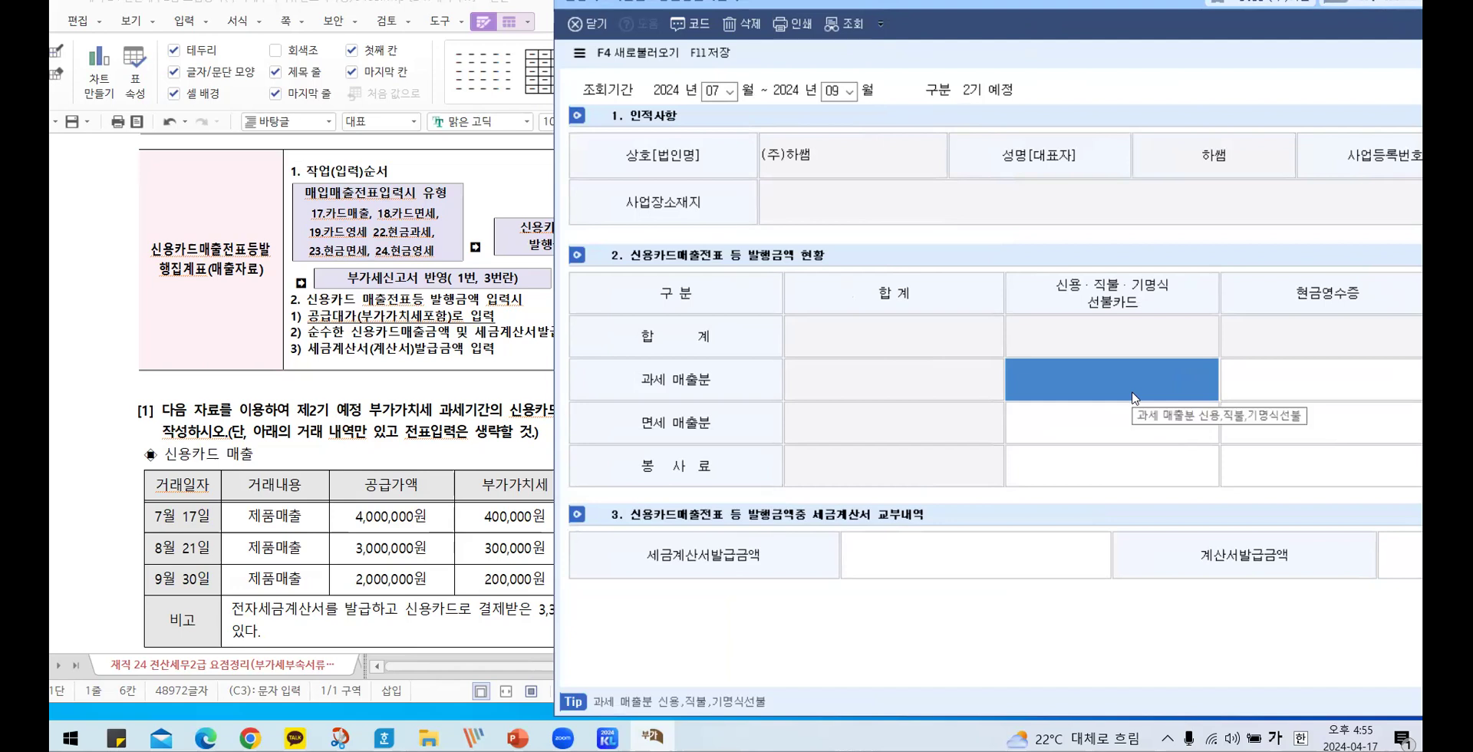
type("99")
type("000")
type("000")
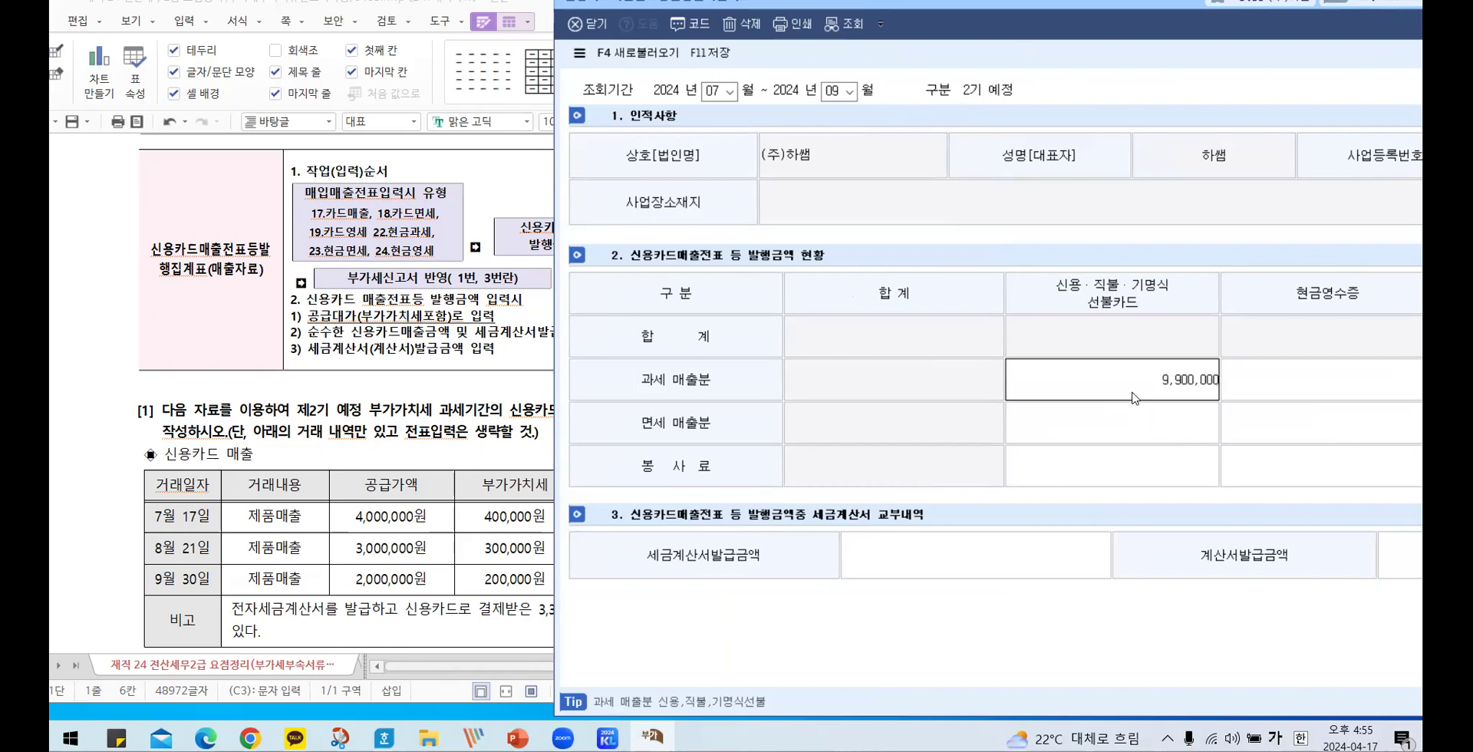
key("Return")
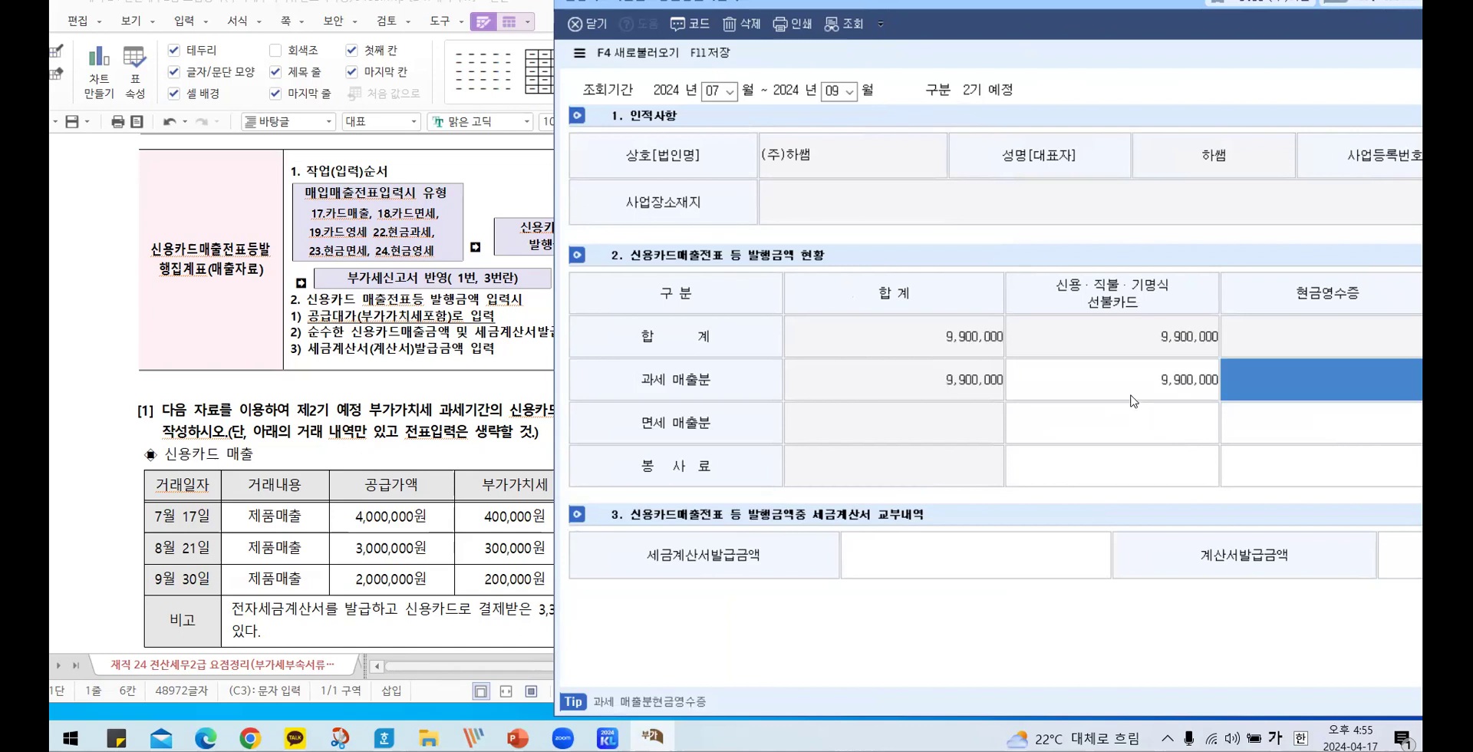
- Check the 8월 21일 sales row in the exercise and enter 3,300,000 as the 세금계산서발급금액
left_click(1116, 439)
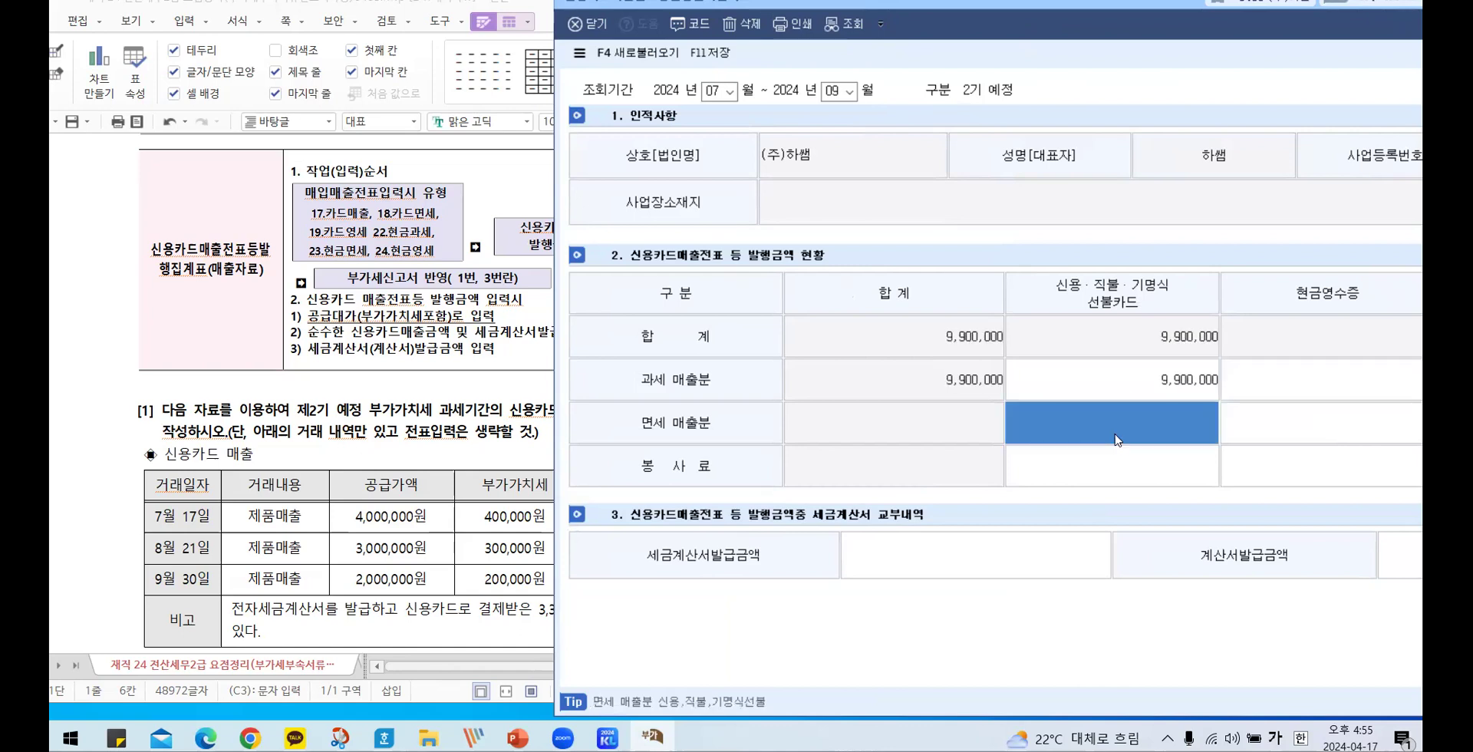
left_click(977, 555)
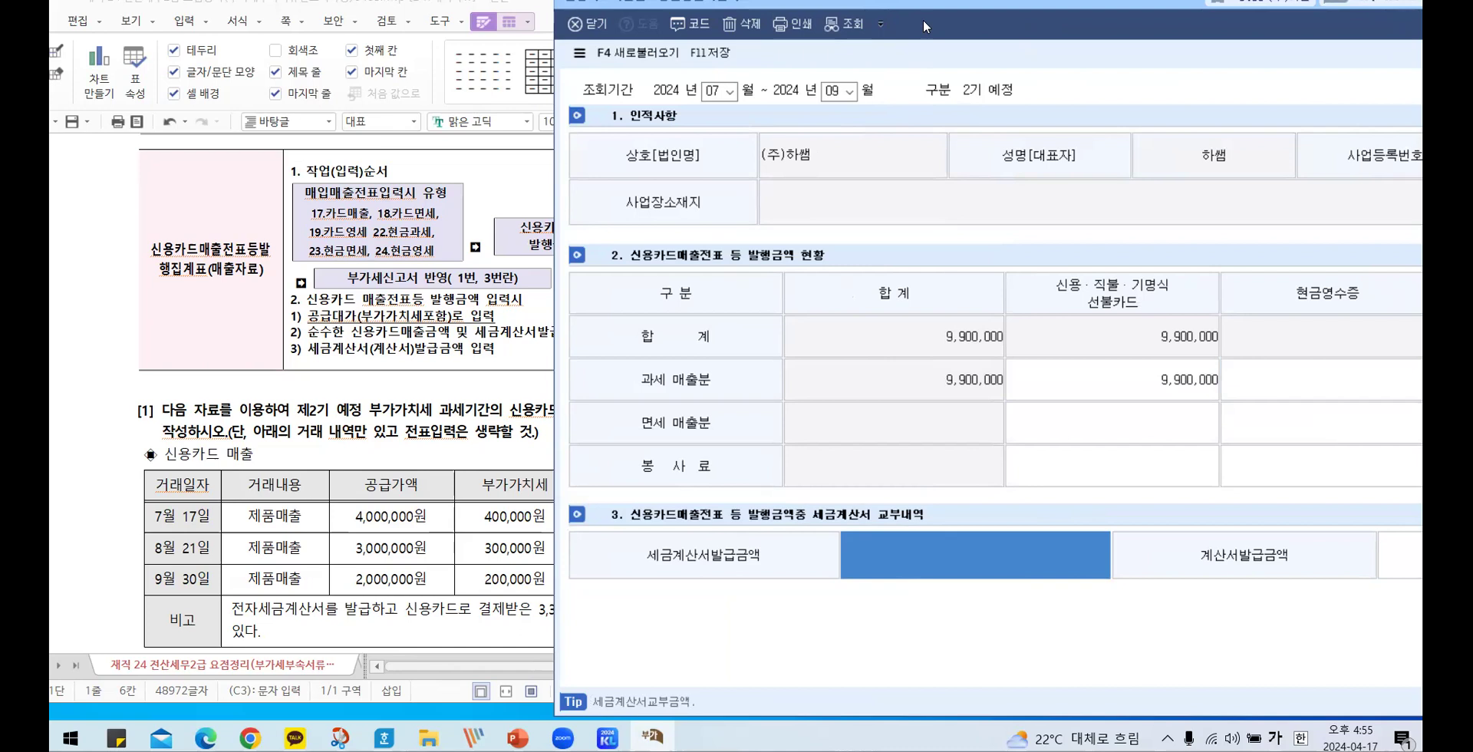
left_click_drag(922, 20, 991, 22)
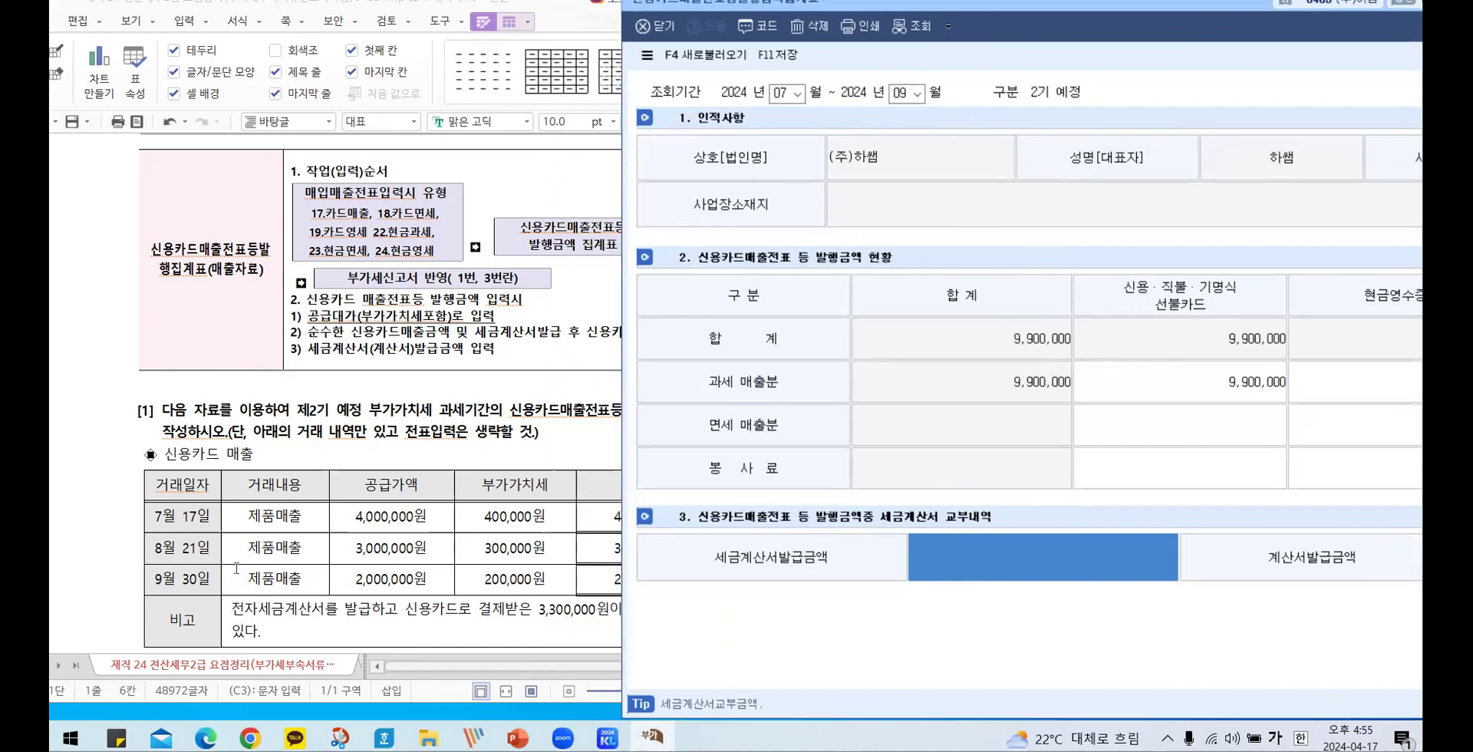
left_click(604, 552)
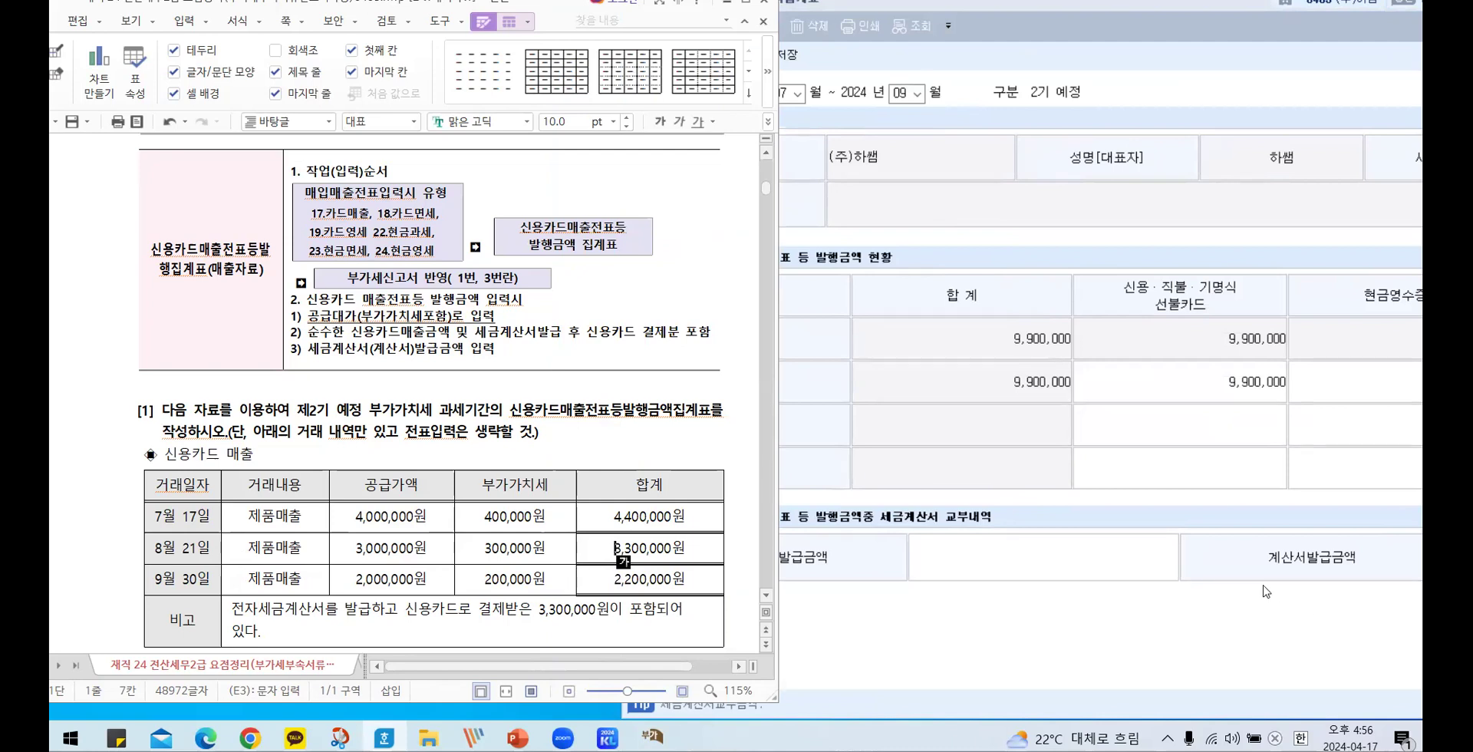
left_click(1045, 554)
type("330,000")
key("Return")
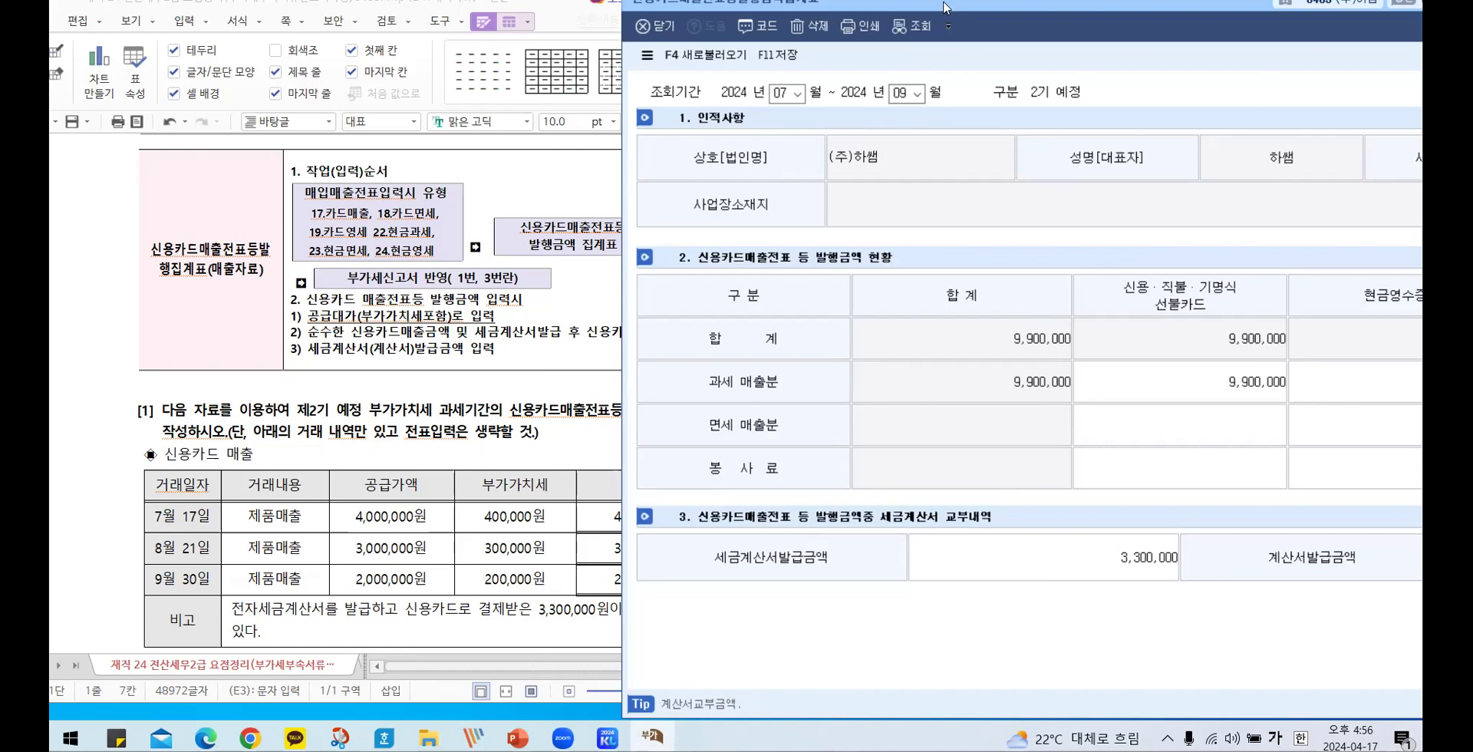
- Save the completed 2기 예정 summary form and close it
left_click_drag(946, 7, 466, 15)
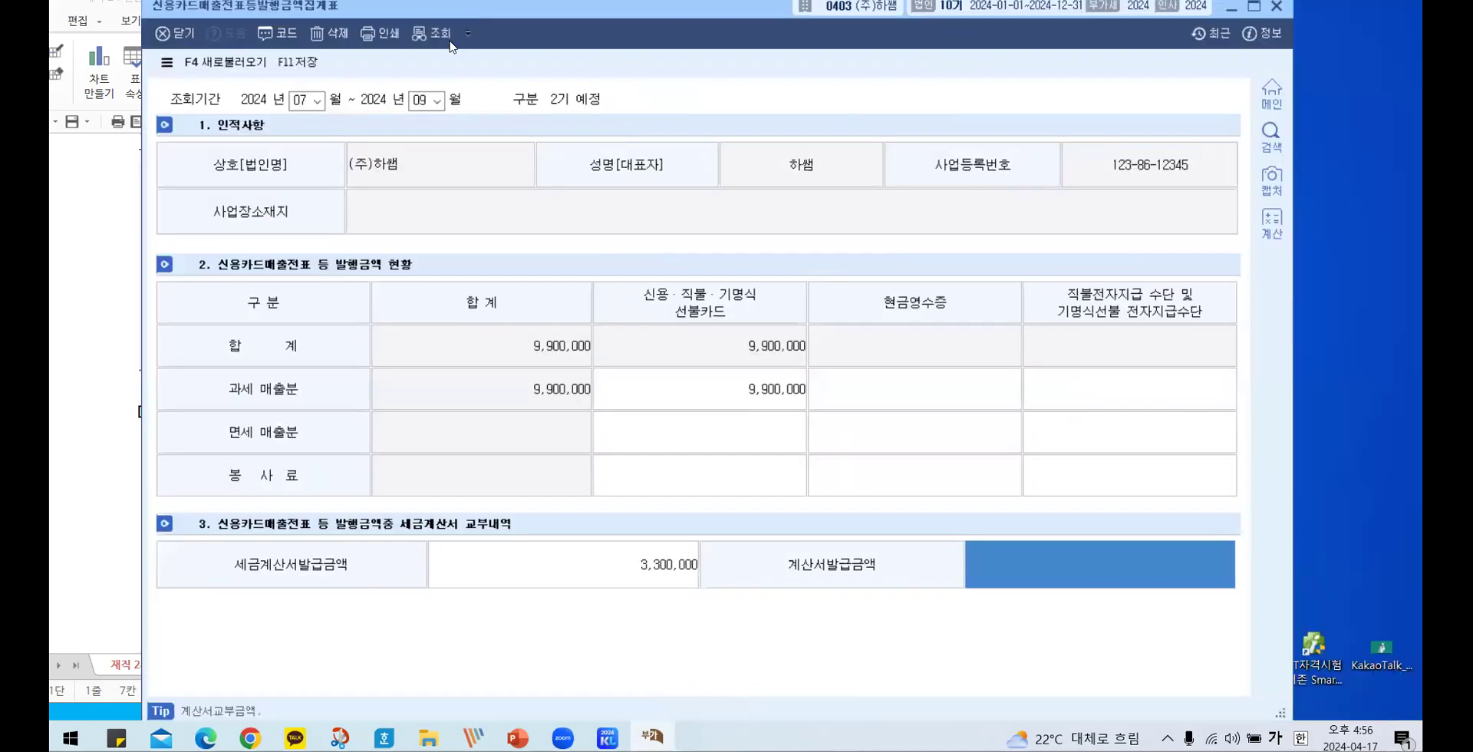
left_click(303, 69)
left_click_drag(583, 17, 630, 104)
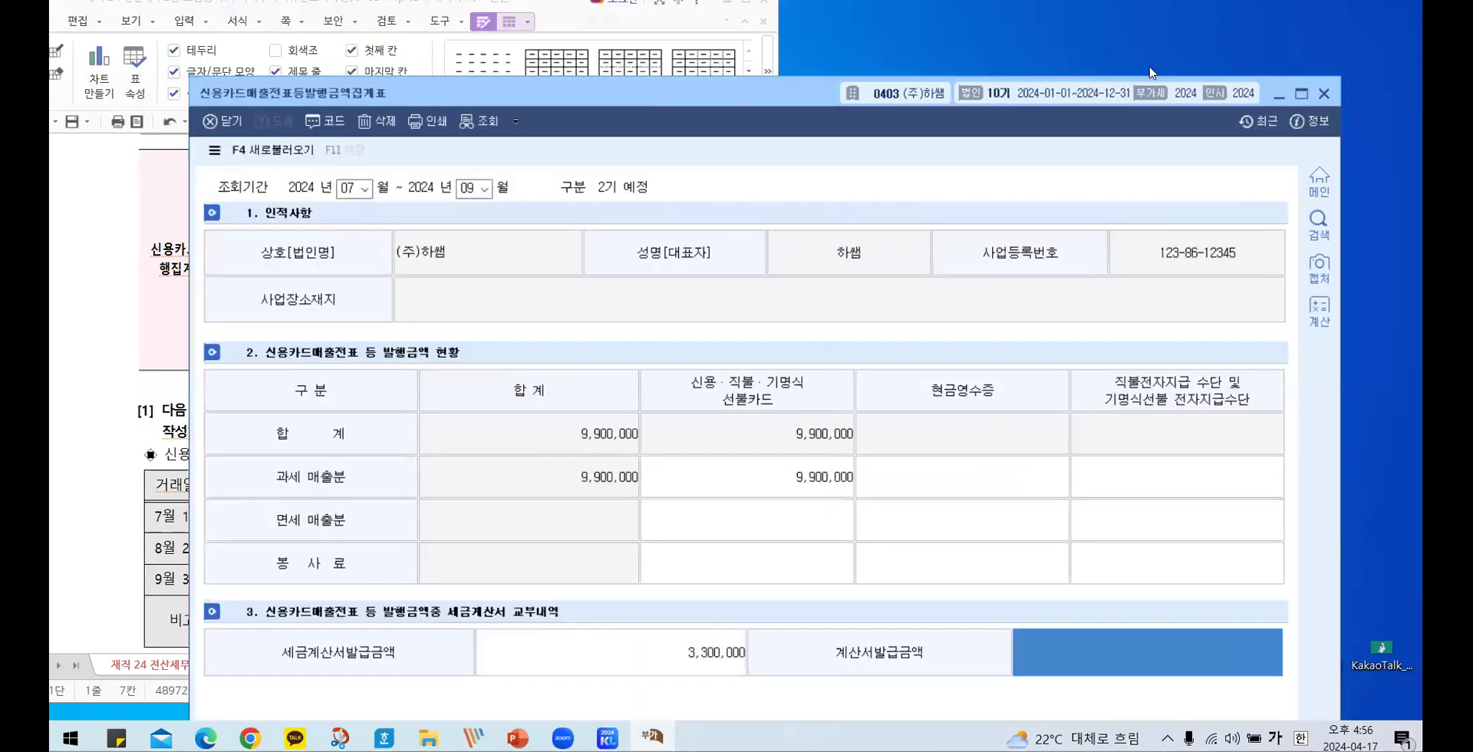
left_click(1325, 93)
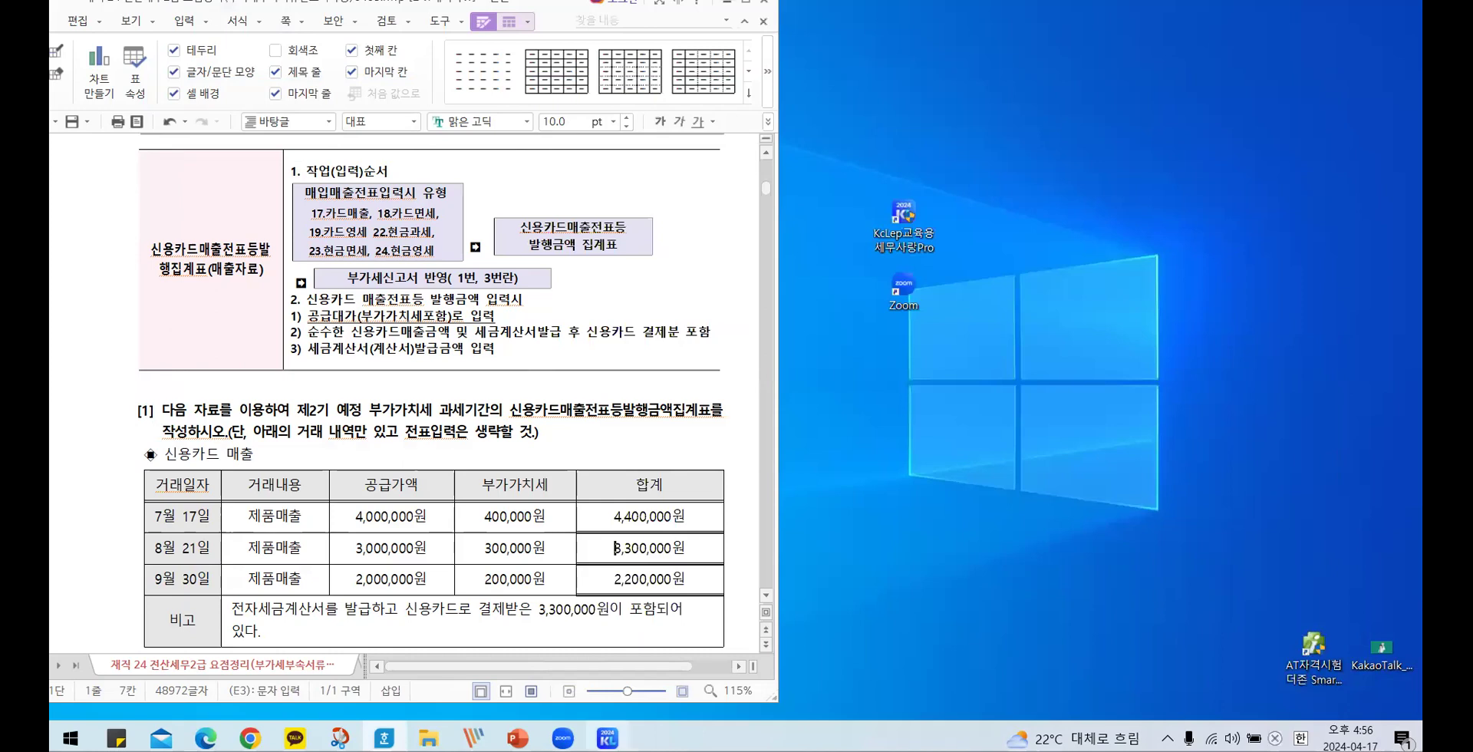
- Return to the KcLep main window and change the company to 5041 (주)부가세-부속명세서1
left_click(607, 737)
left_click(649, 107)
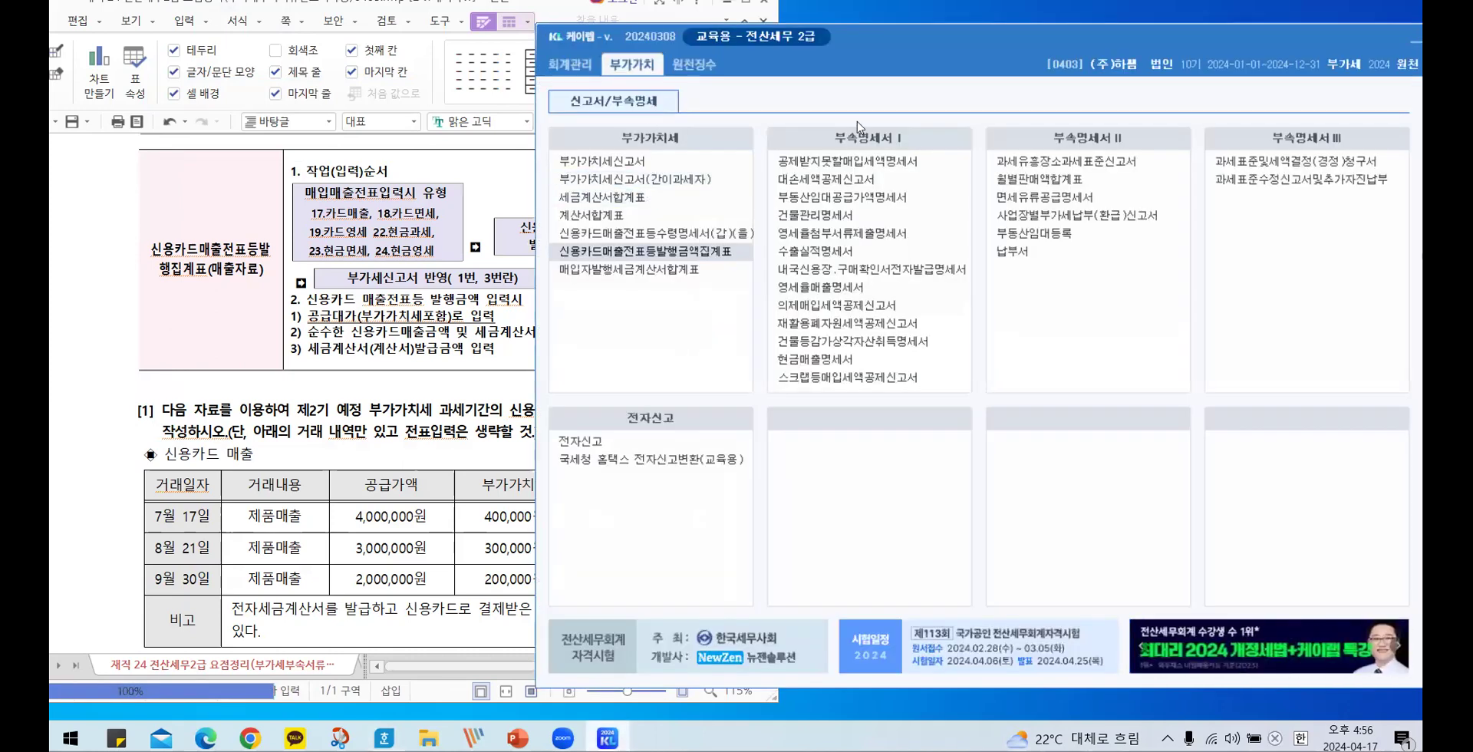
left_click_drag(933, 52, 714, 51)
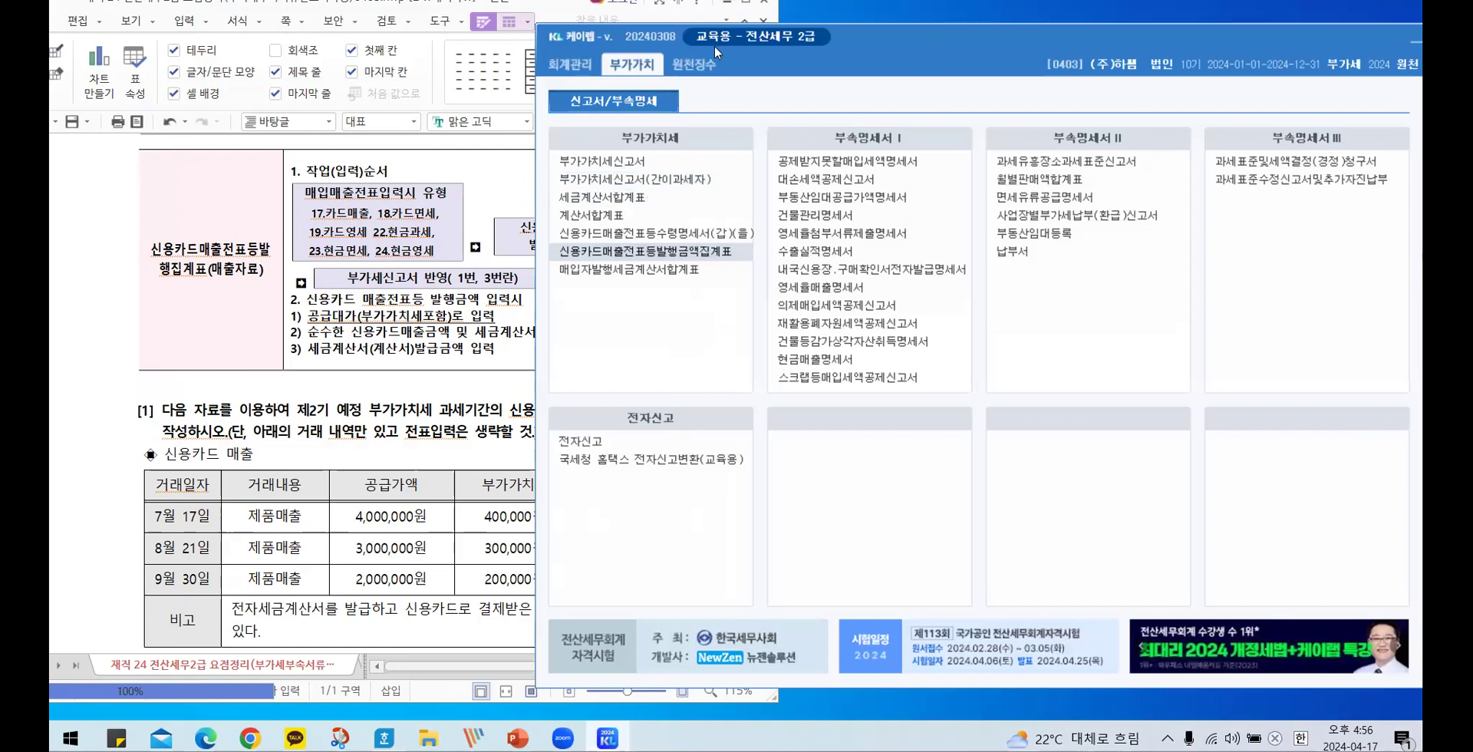
left_click(1215, 182)
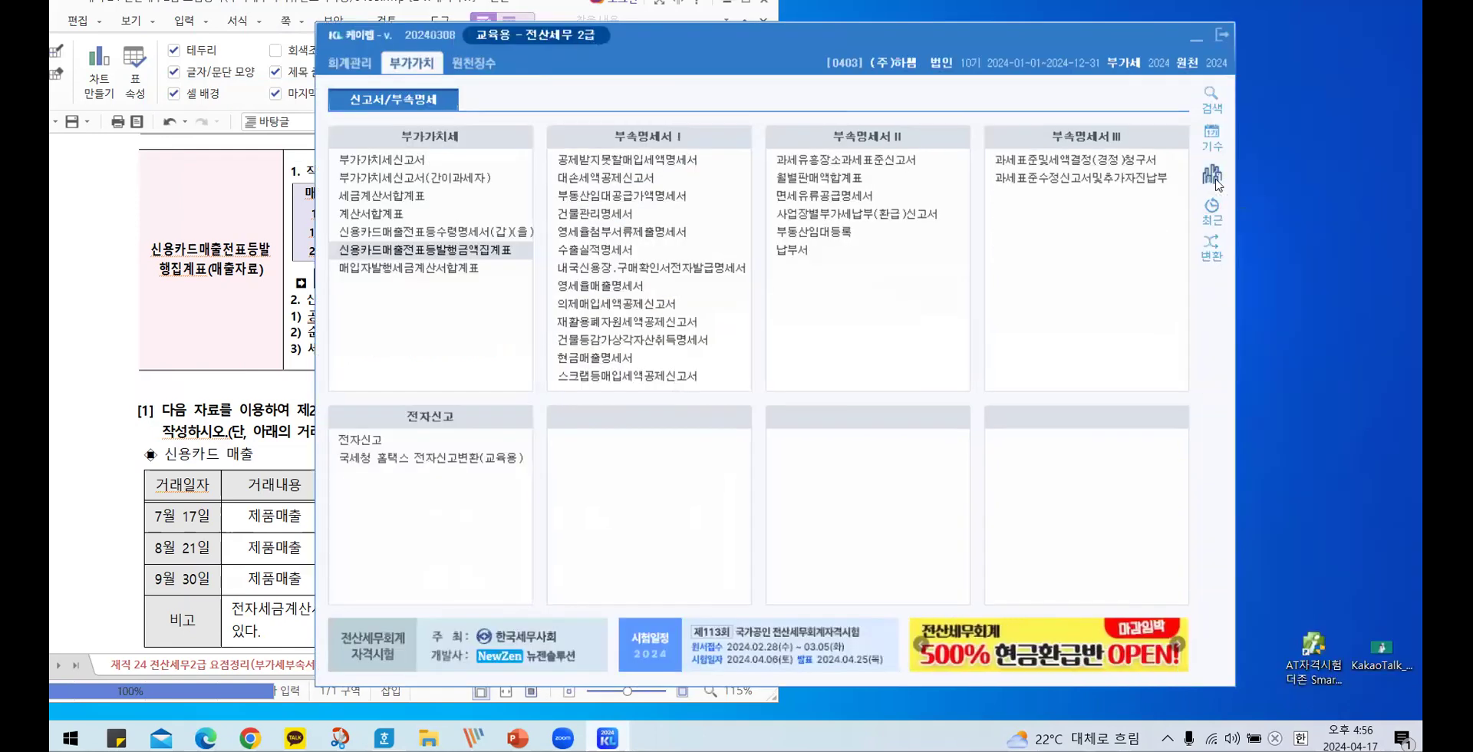
left_click_drag(1021, 326, 1025, 465)
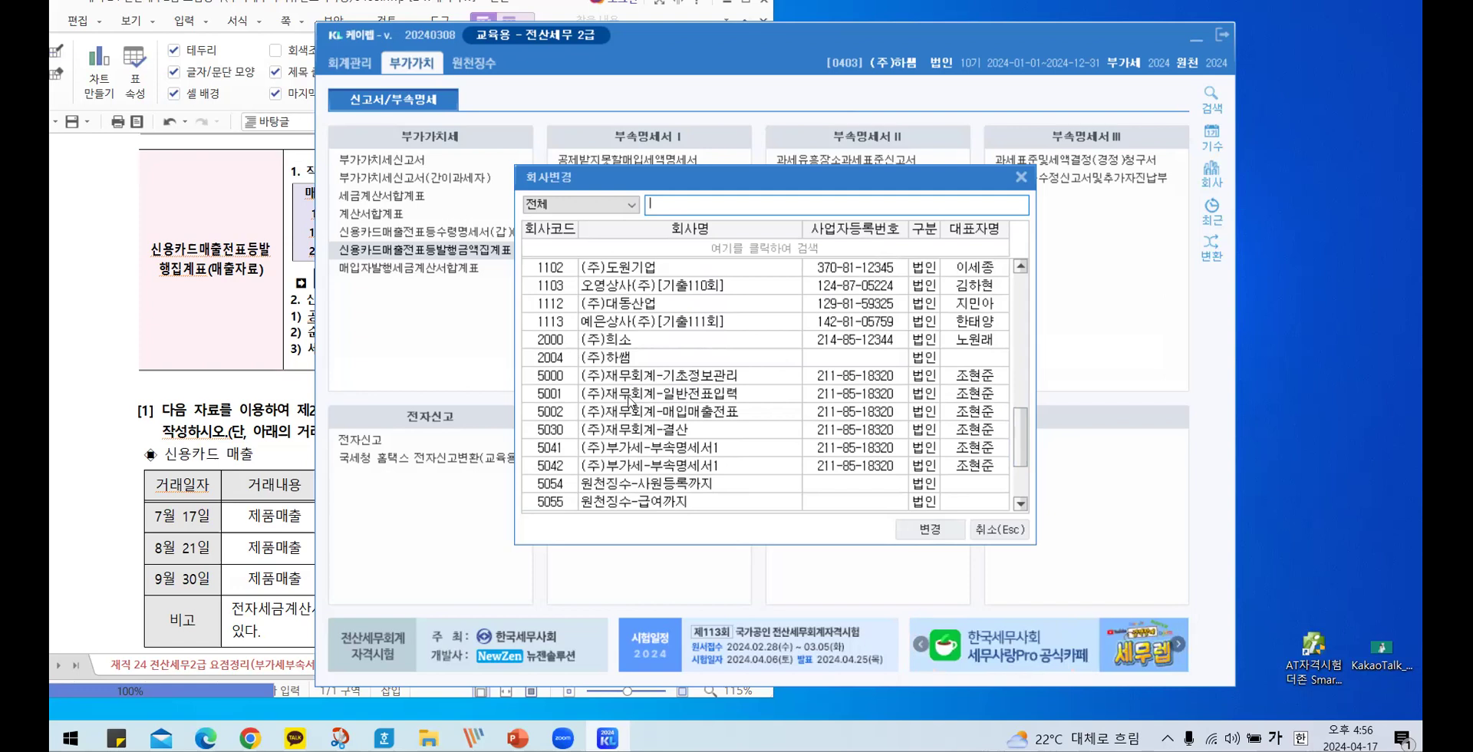
left_click(653, 450)
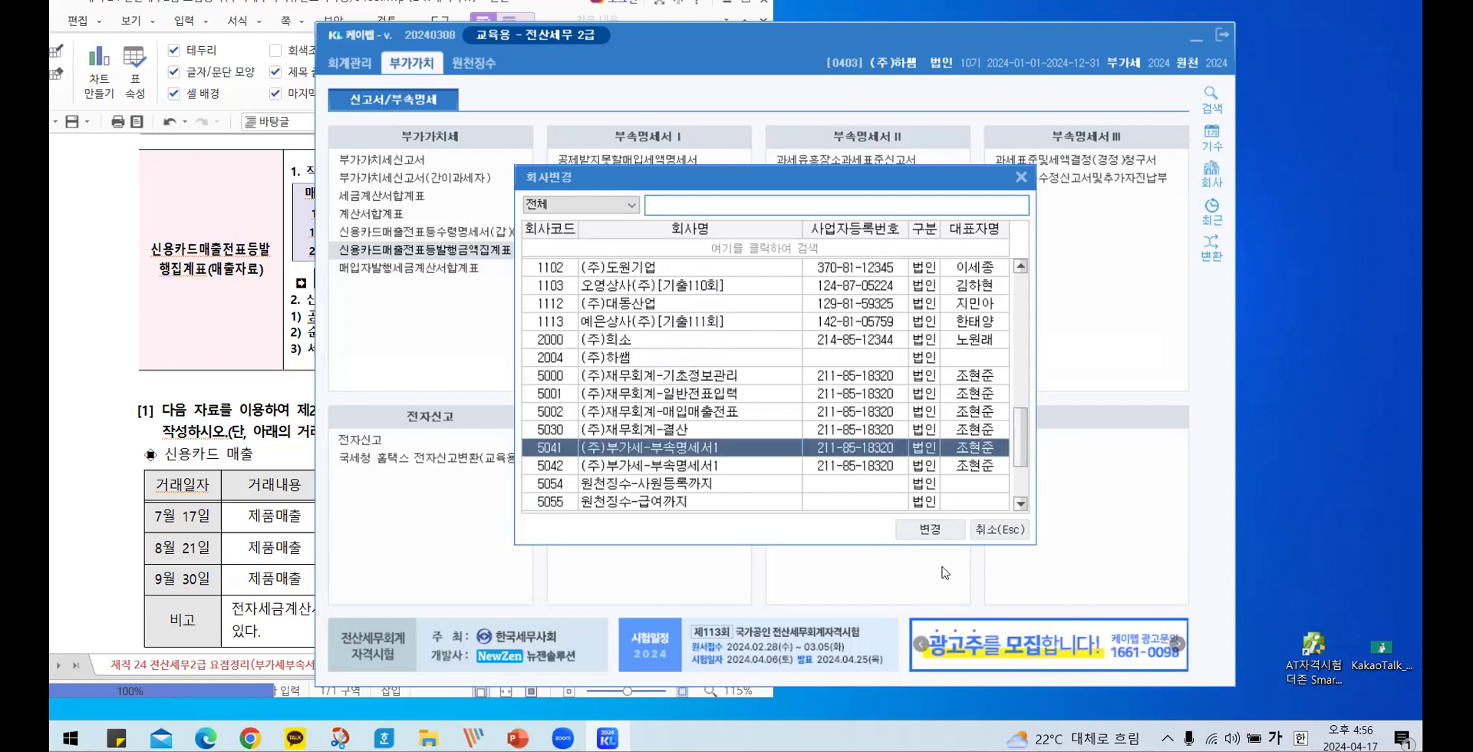
left_click(922, 531)
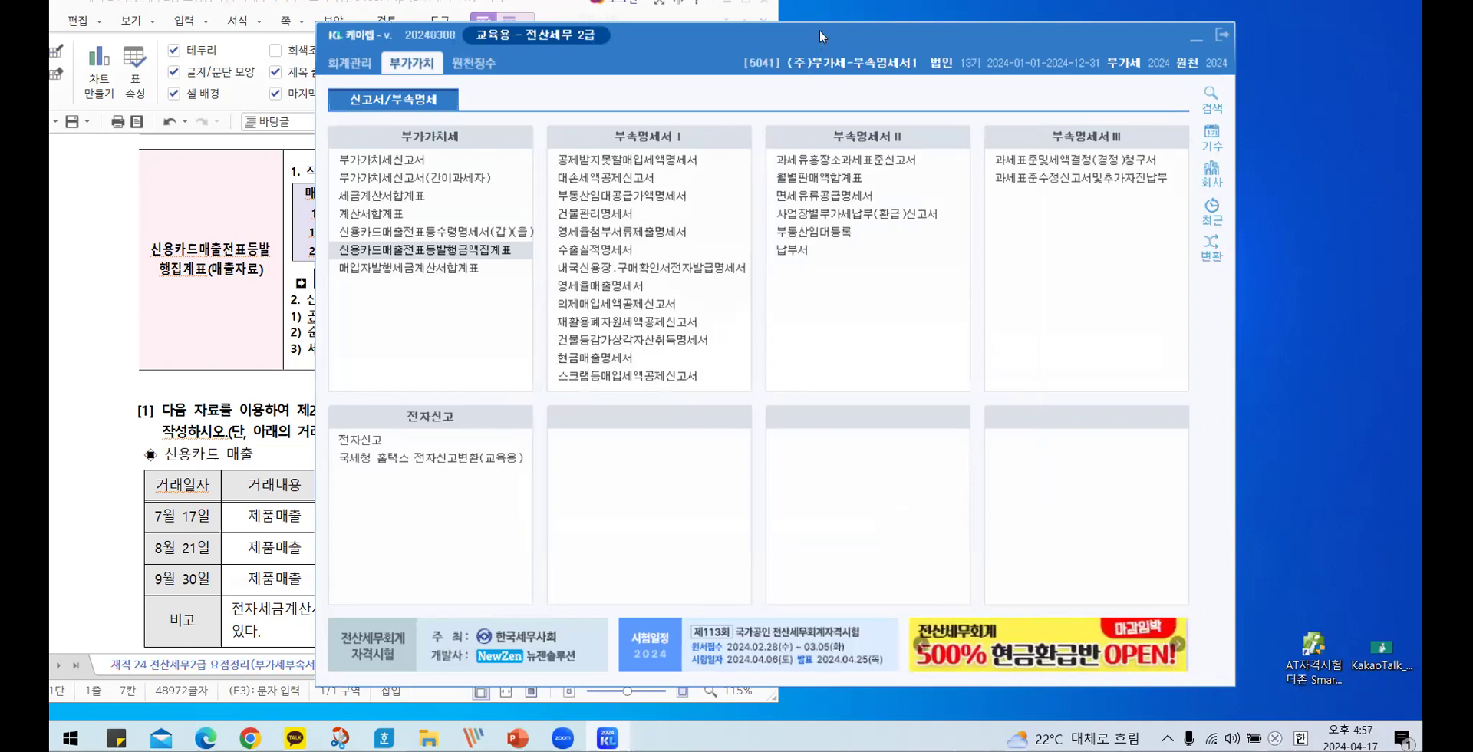
- Switch to the textbook PDF in Edge and read 예제2 on page 239 with its sample summary form and VAT return
left_click_drag(819, 29, 1051, 13)
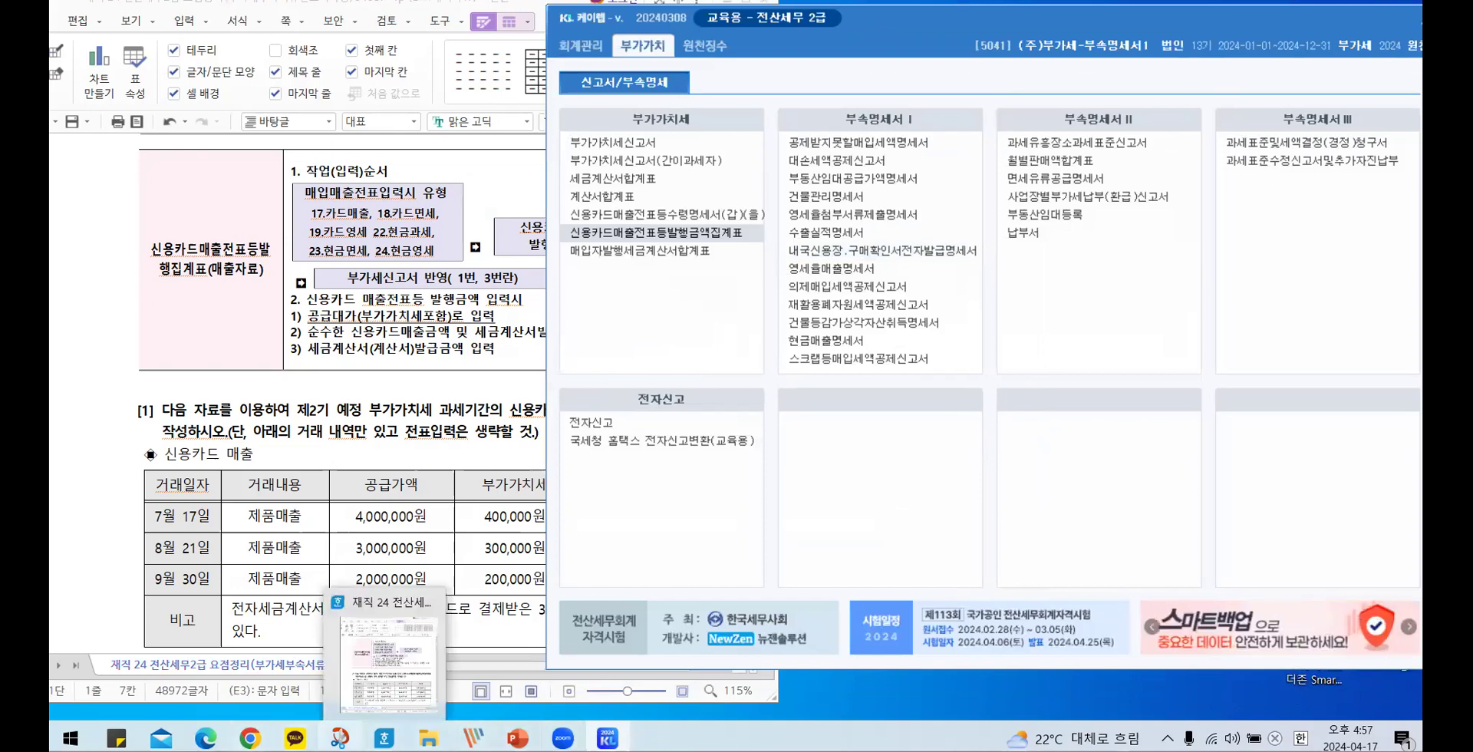
left_click(206, 738)
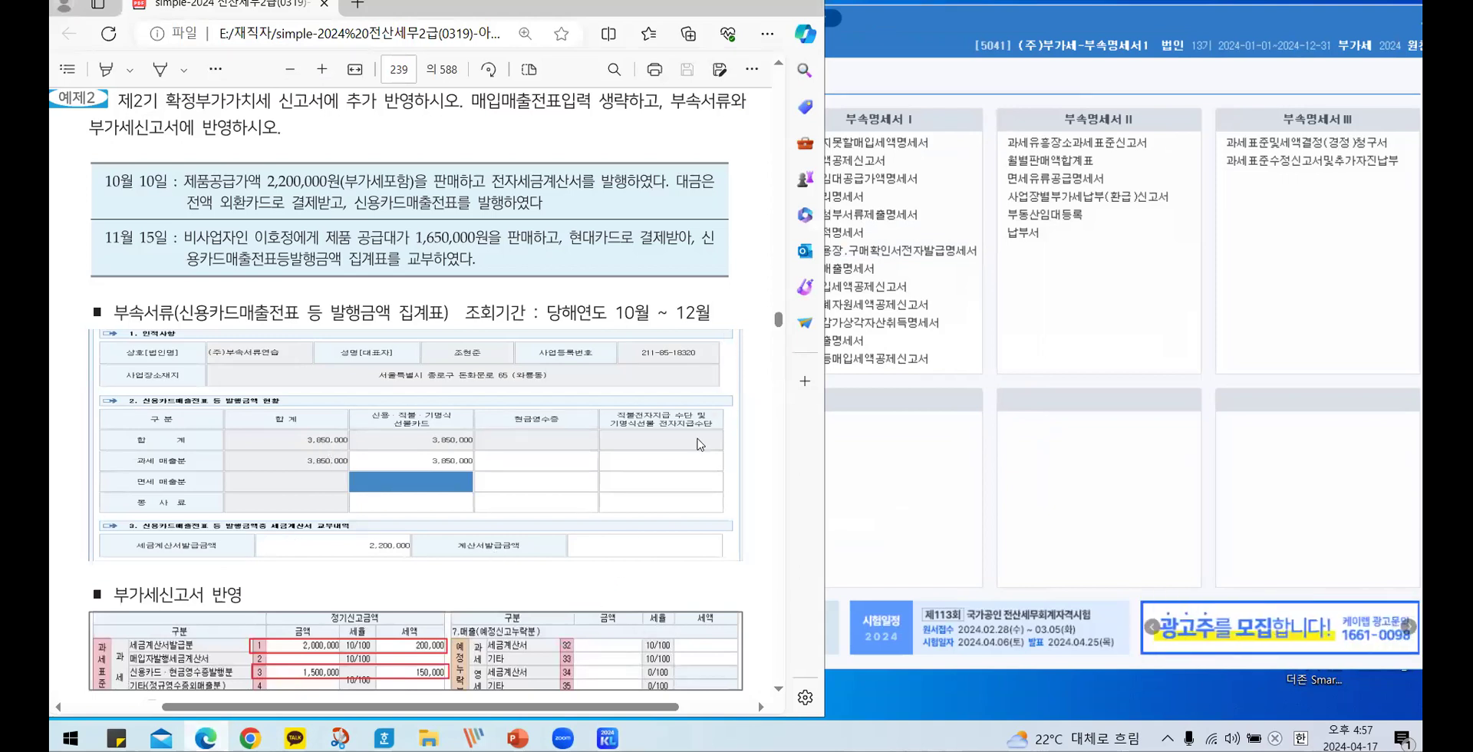
scroll(696, 449, "down", 3)
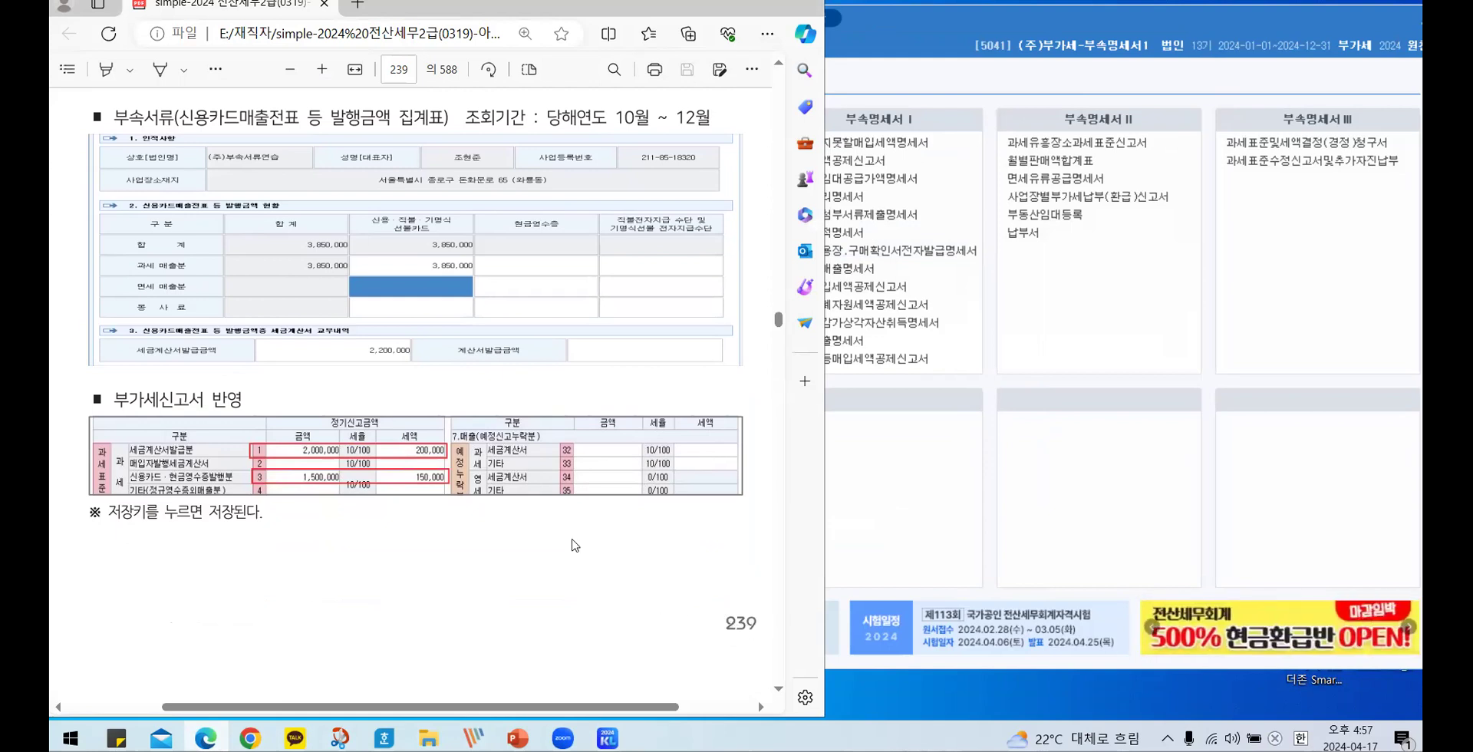
scroll(575, 545, "up", 3)
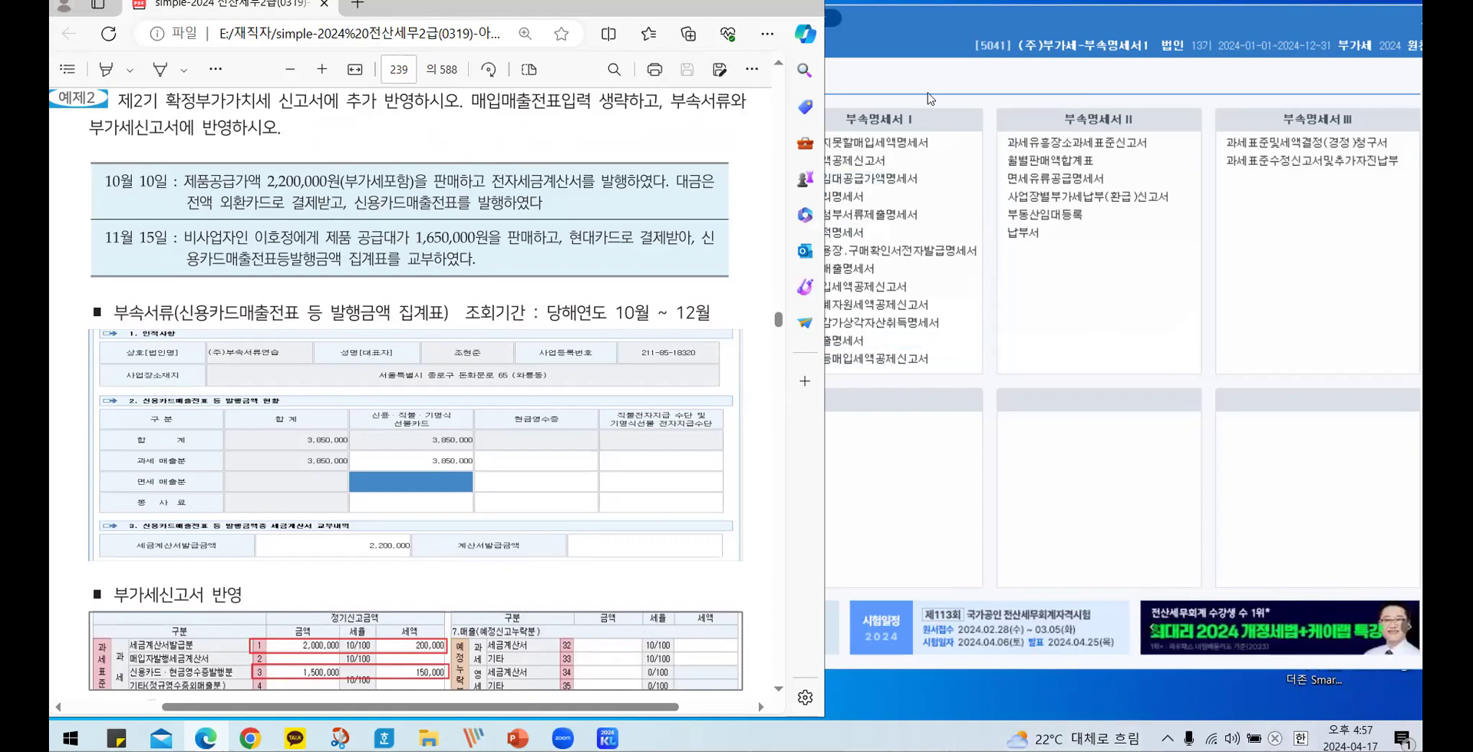
- Return to KcLep, open 신용카드매출전표등발행금액집계표 for company 5041, and minimize the main window covering it
left_click(932, 77)
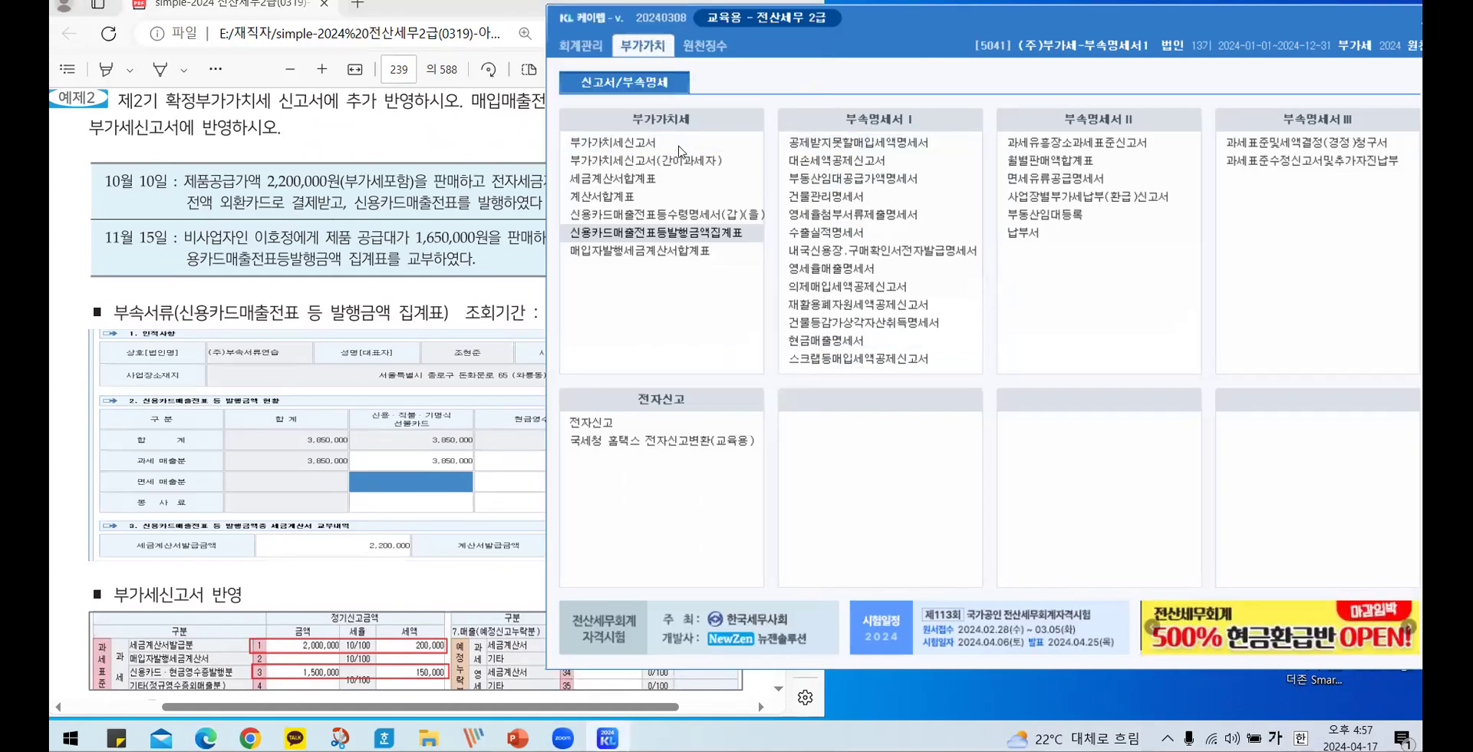
left_click(666, 237)
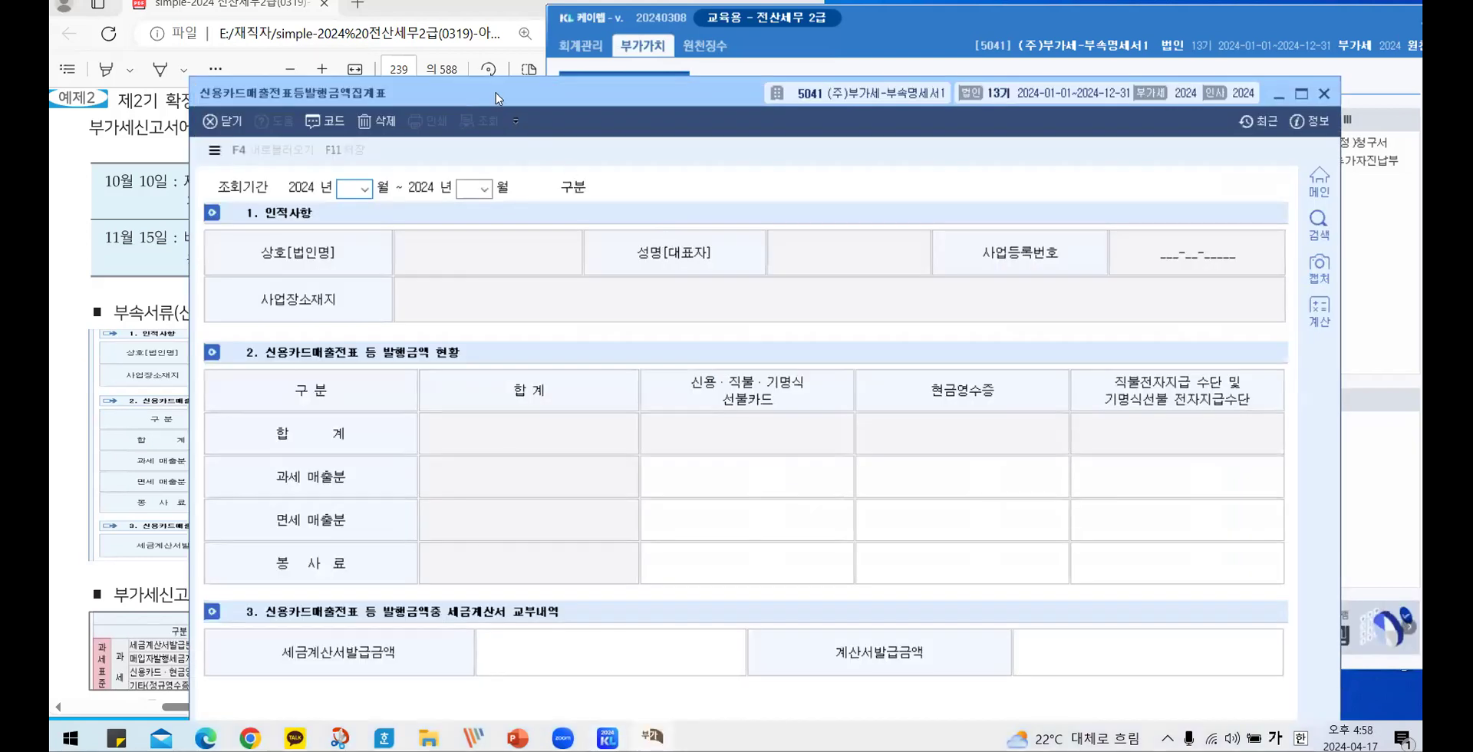
left_click_drag(495, 98, 826, 219)
left_click(1236, 15)
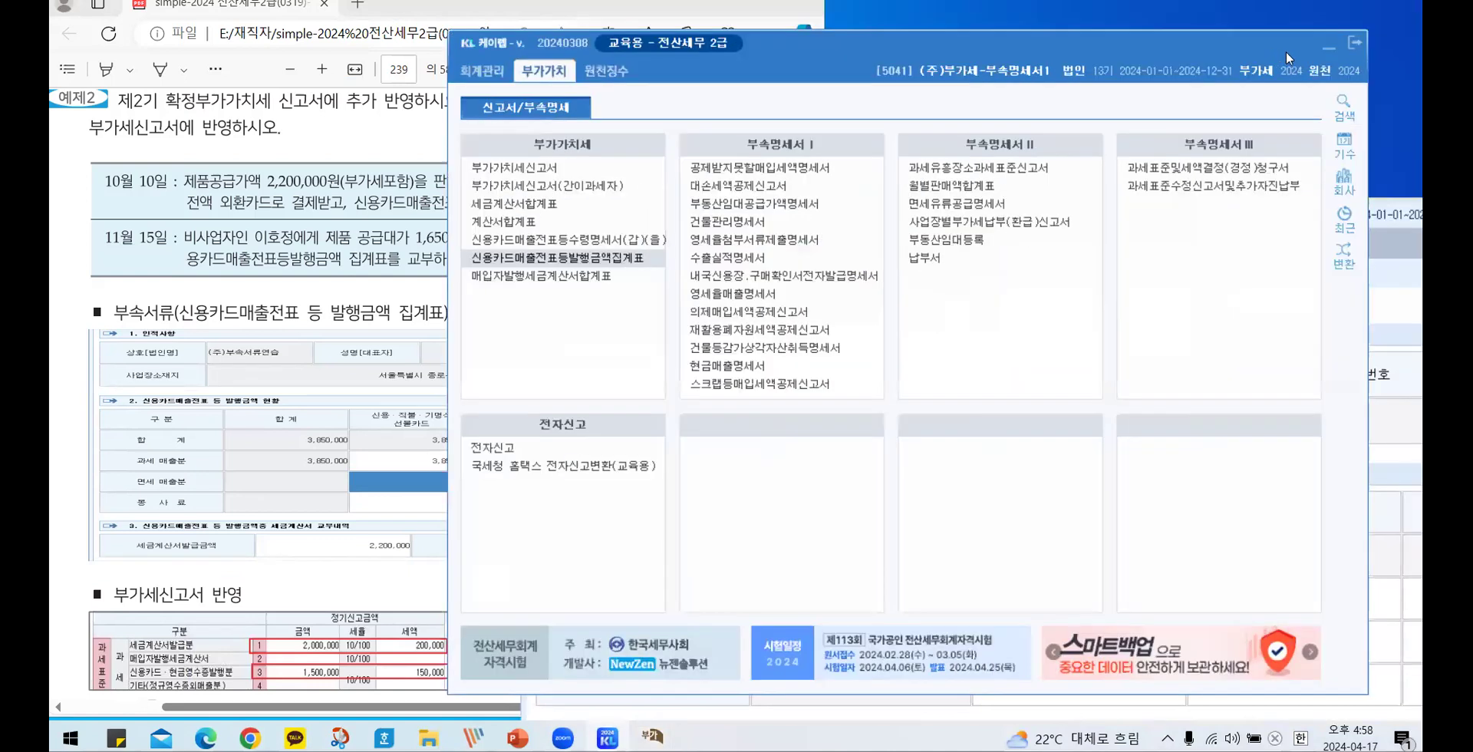
left_click(1326, 53)
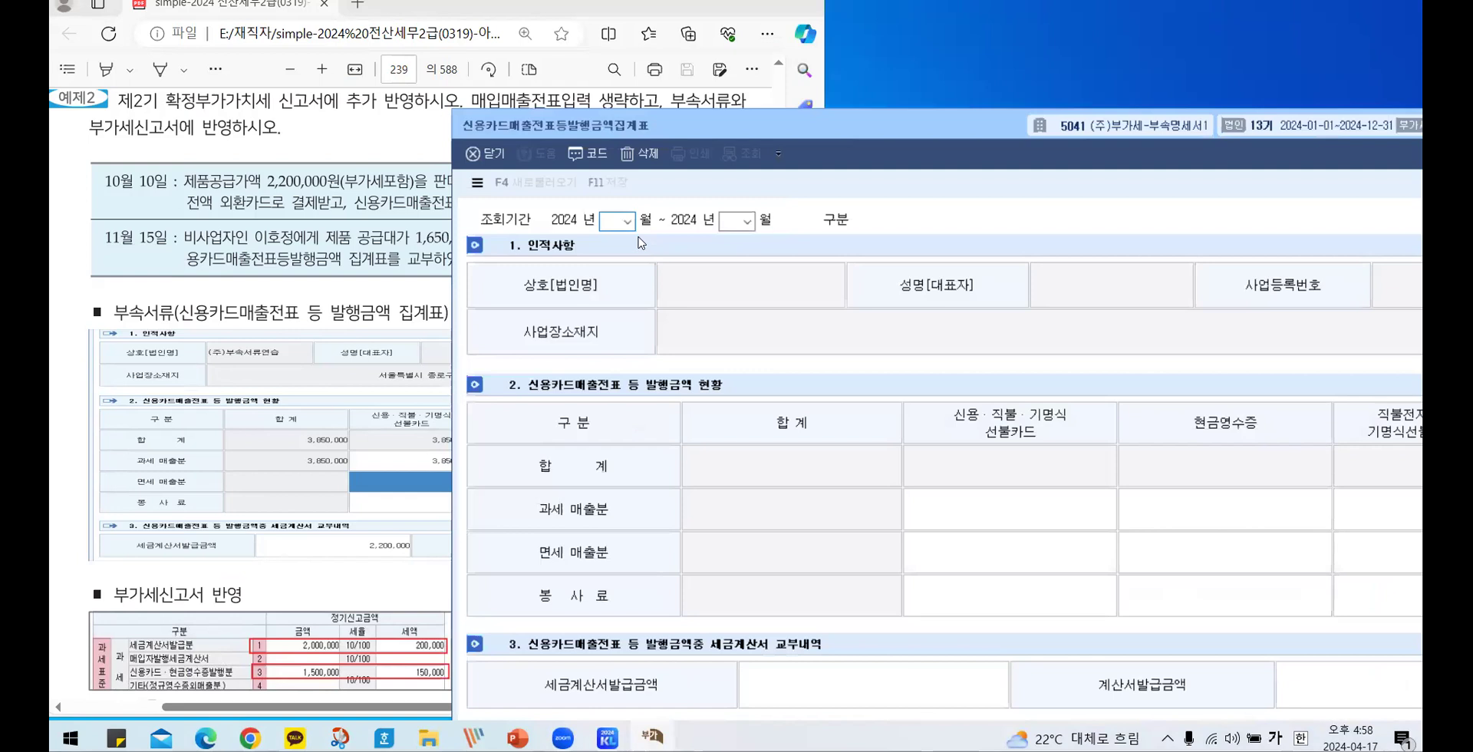
- Set the summary form's query period from 10 to 12 of 2024
left_click(628, 221)
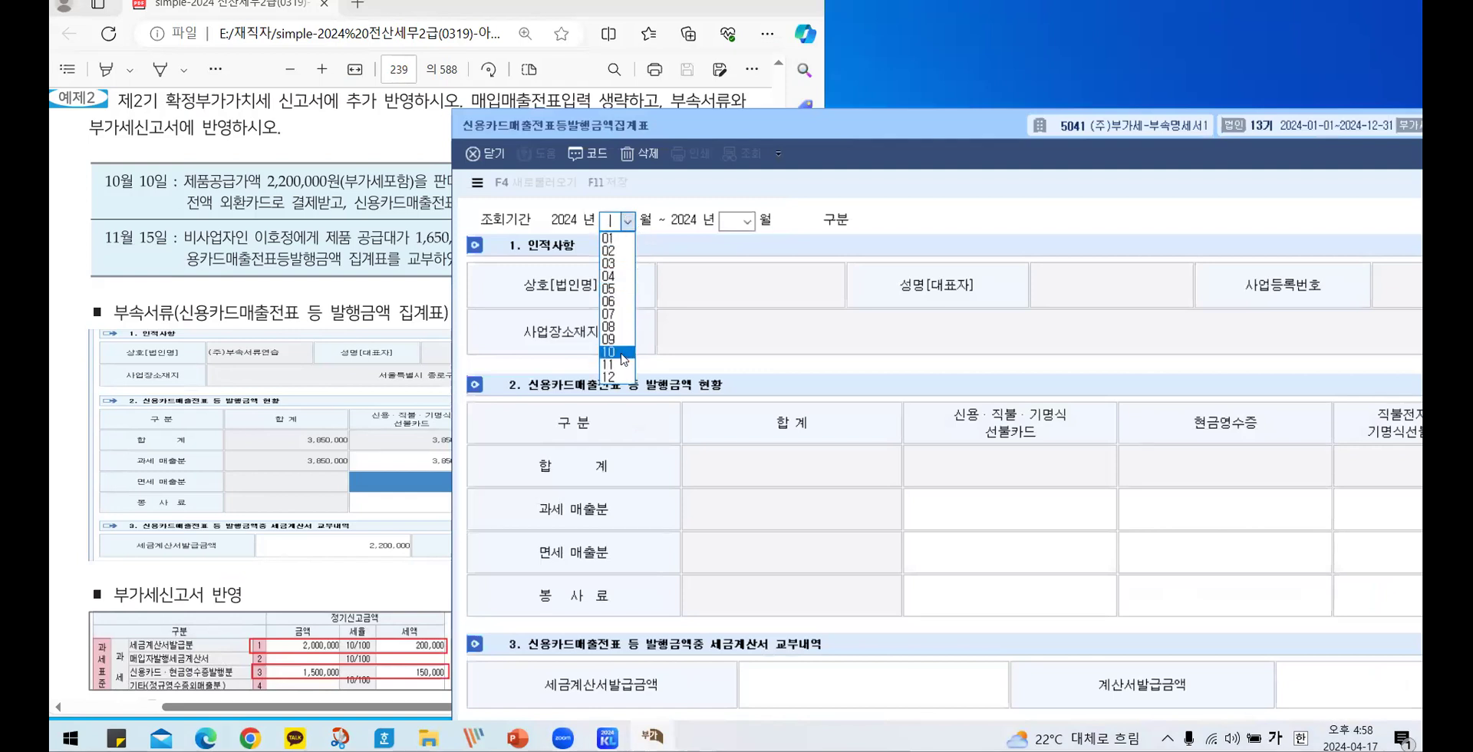
left_click(627, 352)
left_click(747, 220)
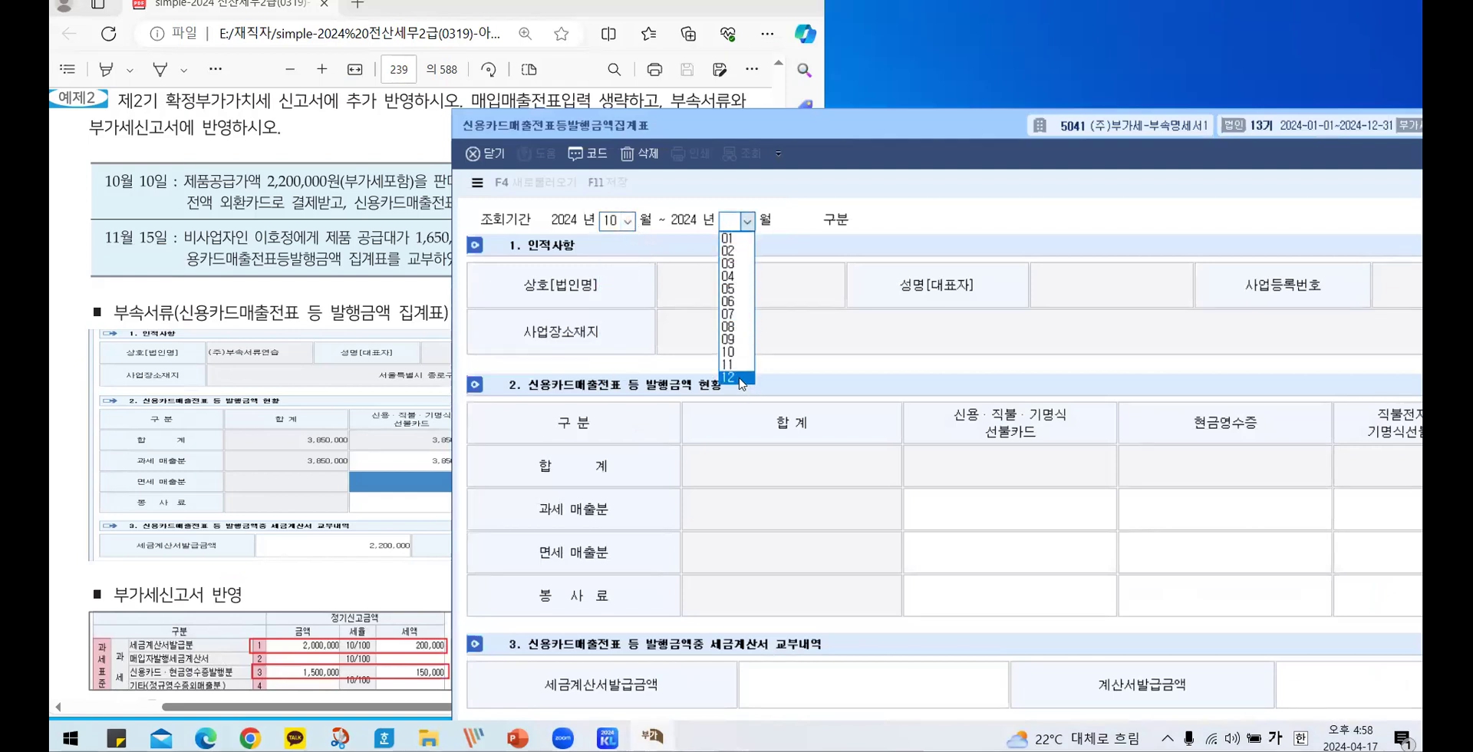
left_click(738, 377)
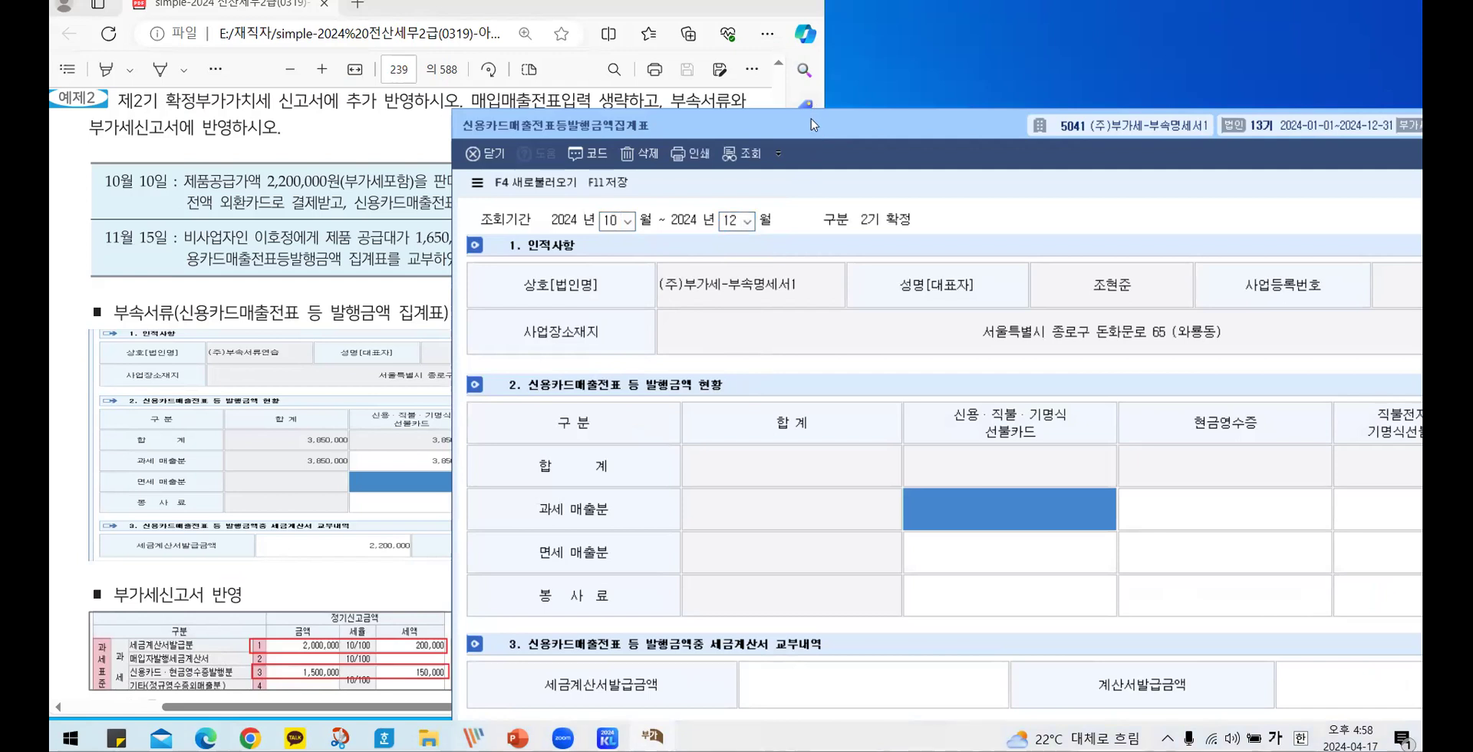
- Move the form clear of the textbook example and enter 3,850,000 for 과세 매출분 under 신용·직불·기명식 선불카드
left_click_drag(814, 124, 929, 2)
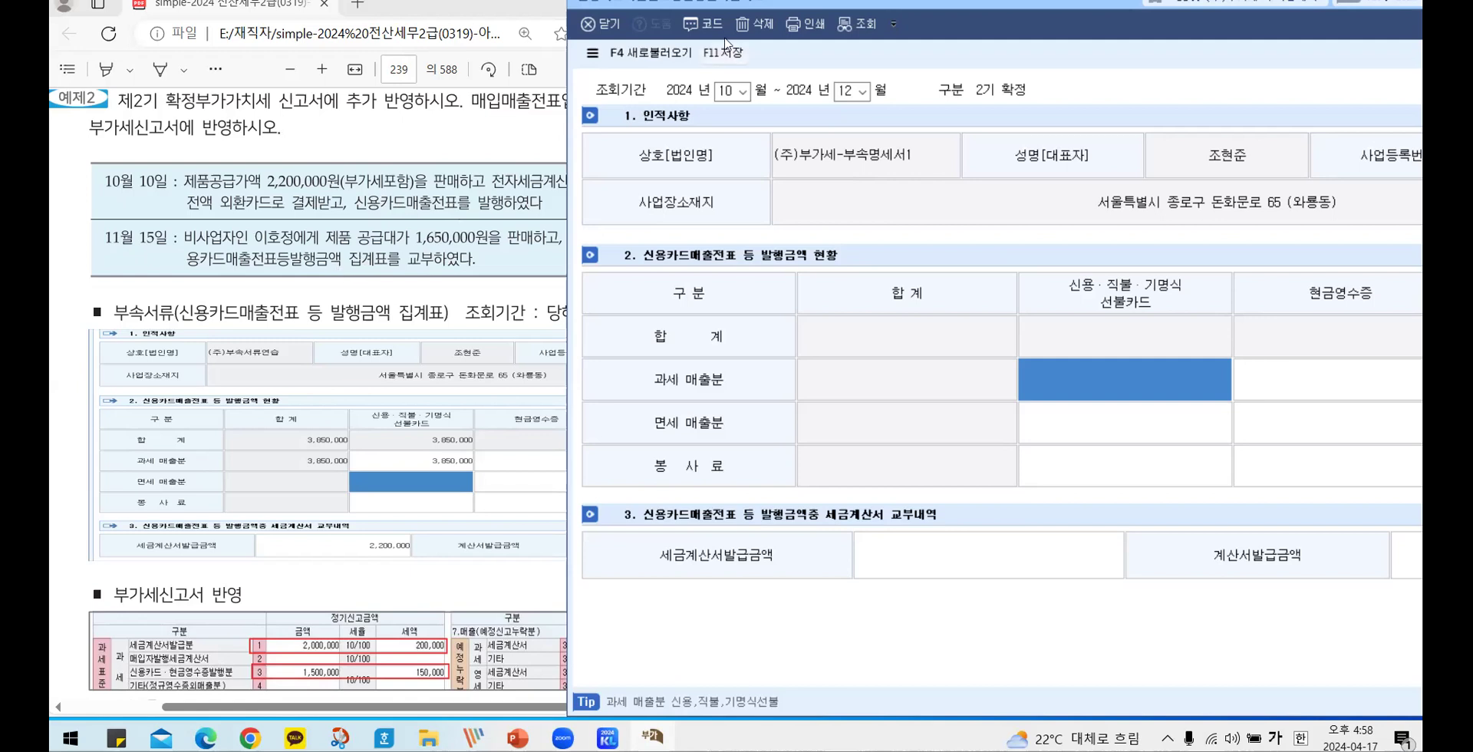
left_click_drag(991, 27, 1089, 27)
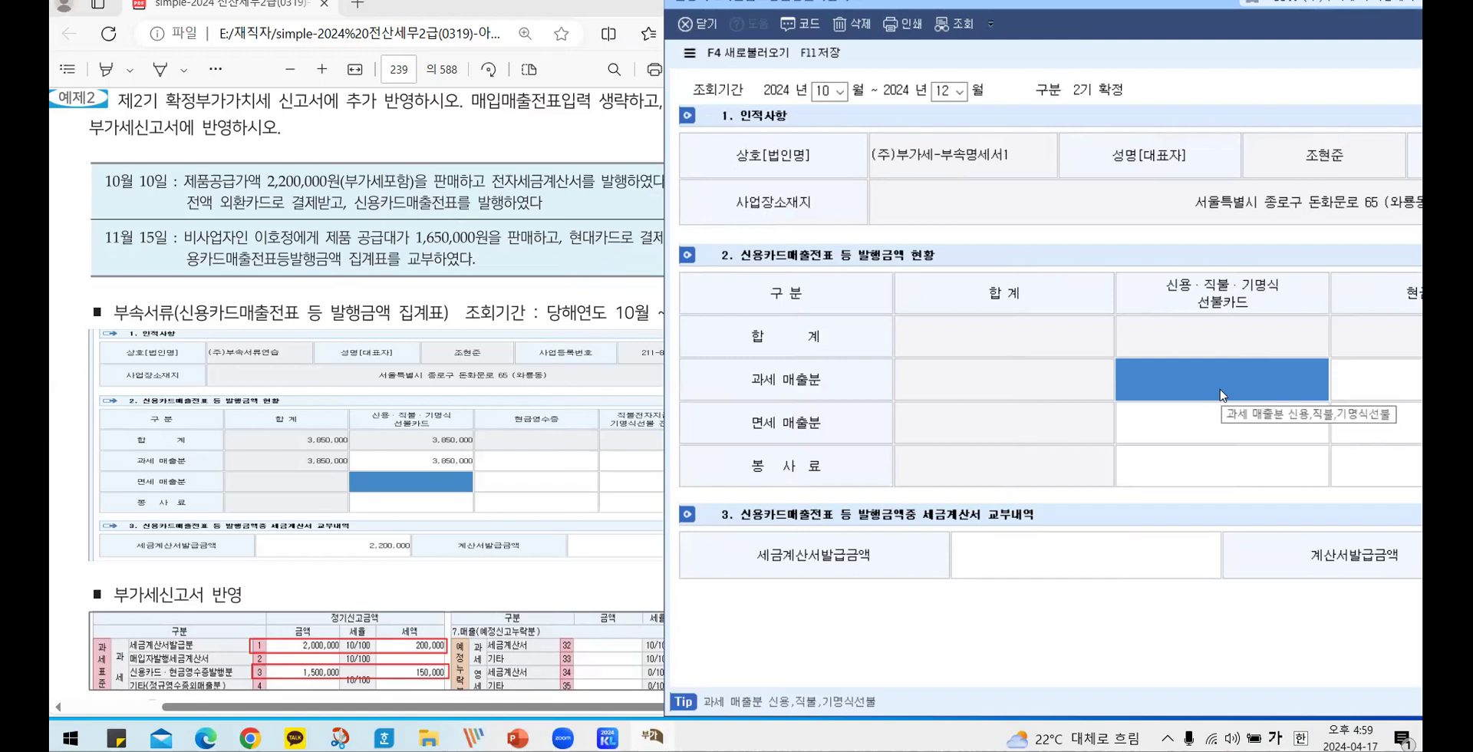
type("3,850,000")
key("Return")
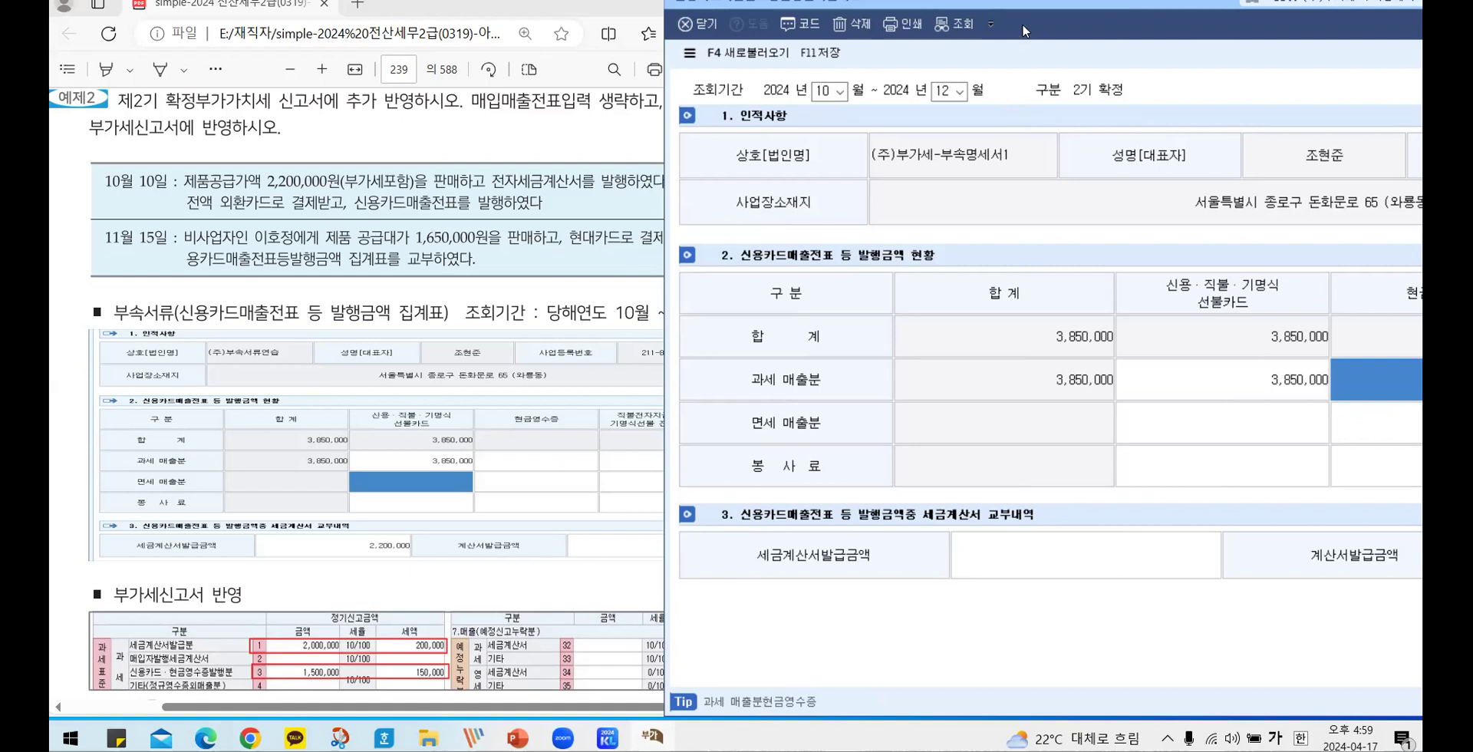
- Enter 2,200,000 from the example's 10월 10일 sale as the 세금계산서발급금액
left_click_drag(1025, 31, 892, 23)
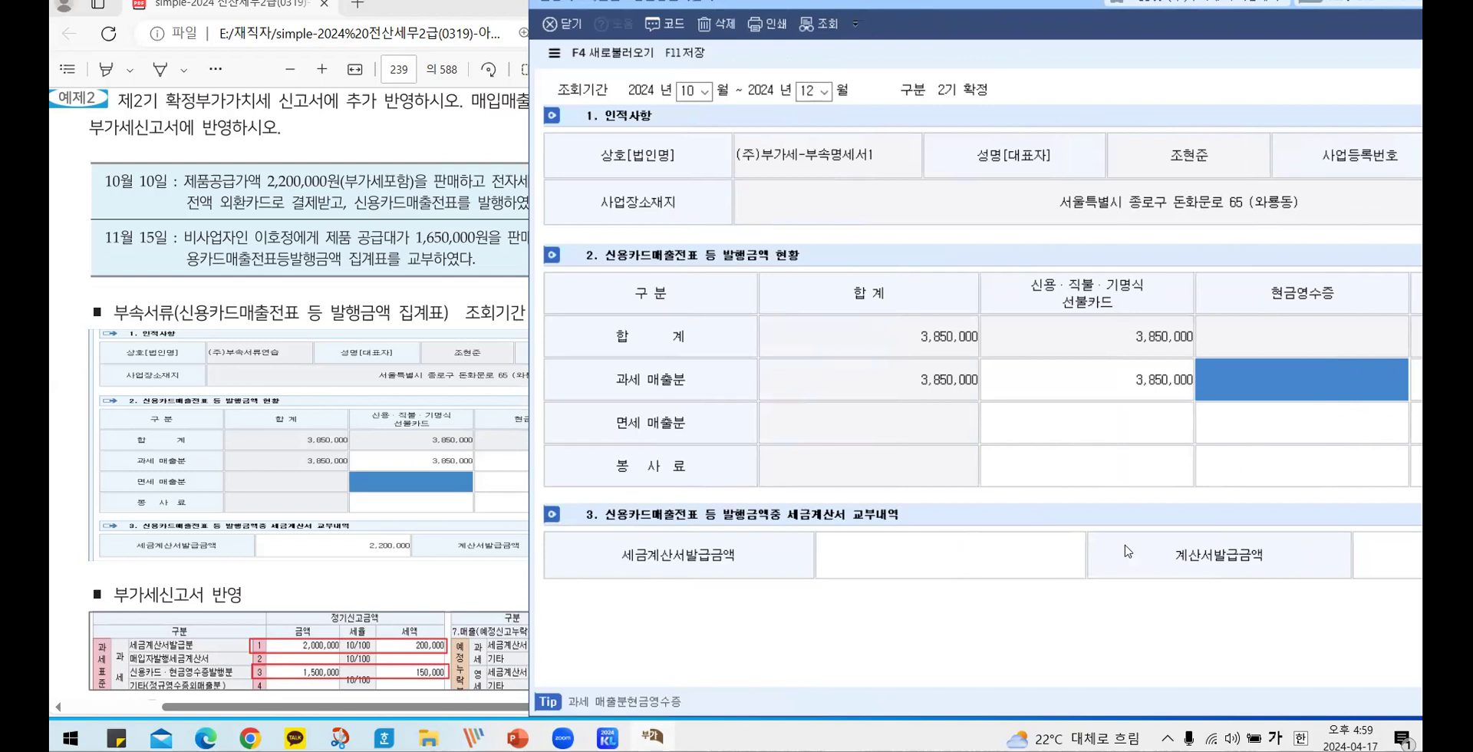
left_click(902, 570)
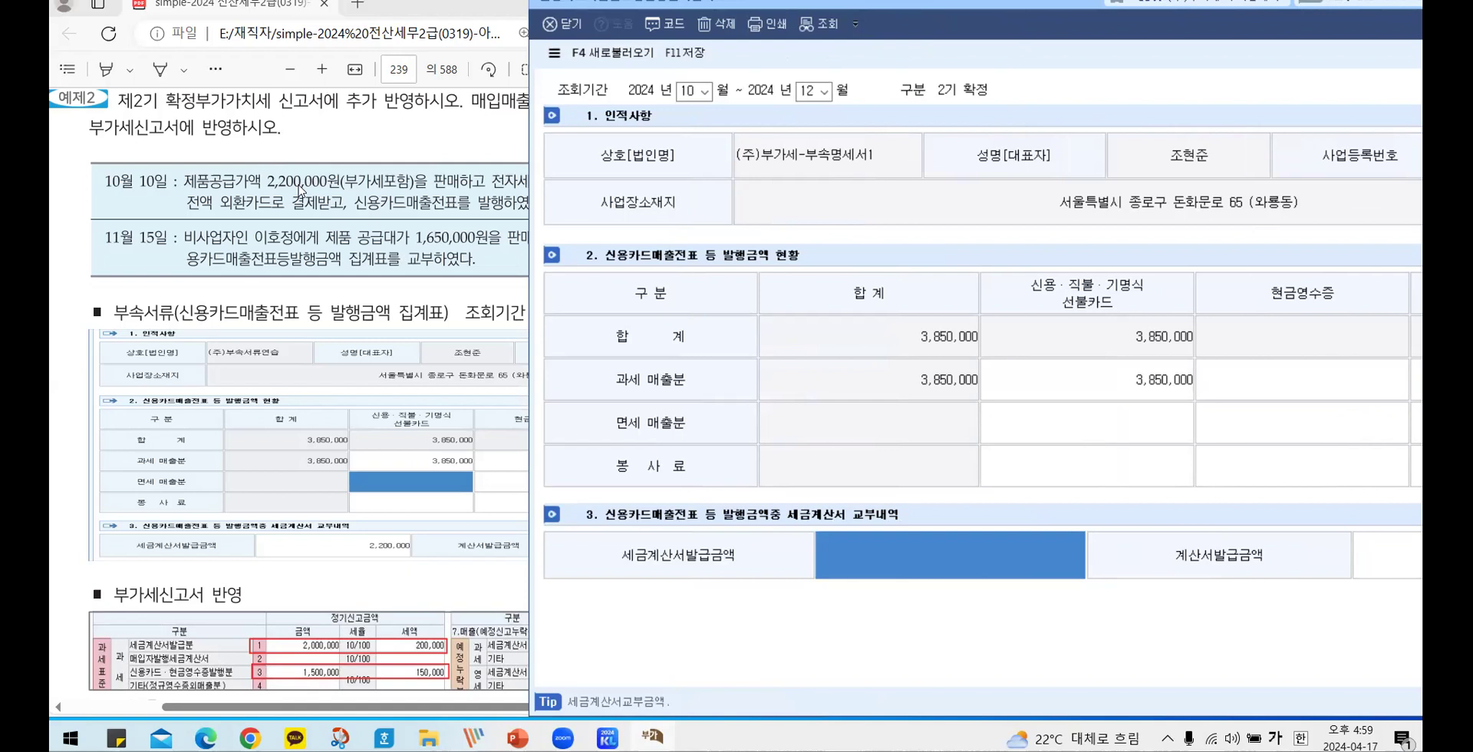
left_click(951, 553)
type("2,200,000")
key("Return")
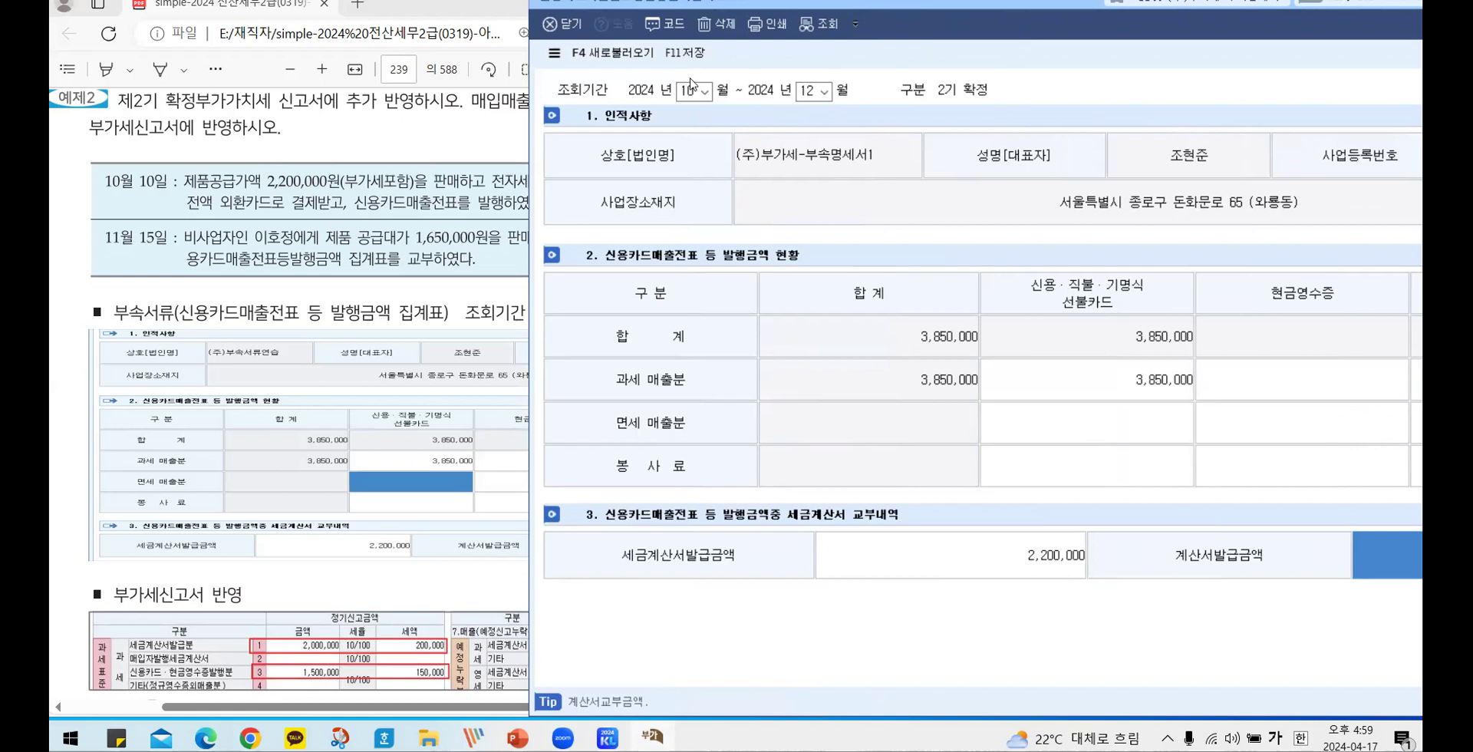
- Save the 신용카드매출전표등발행금액집계표 for October to December and close the form
left_click(685, 54)
left_click_drag(945, 20, 635, 60)
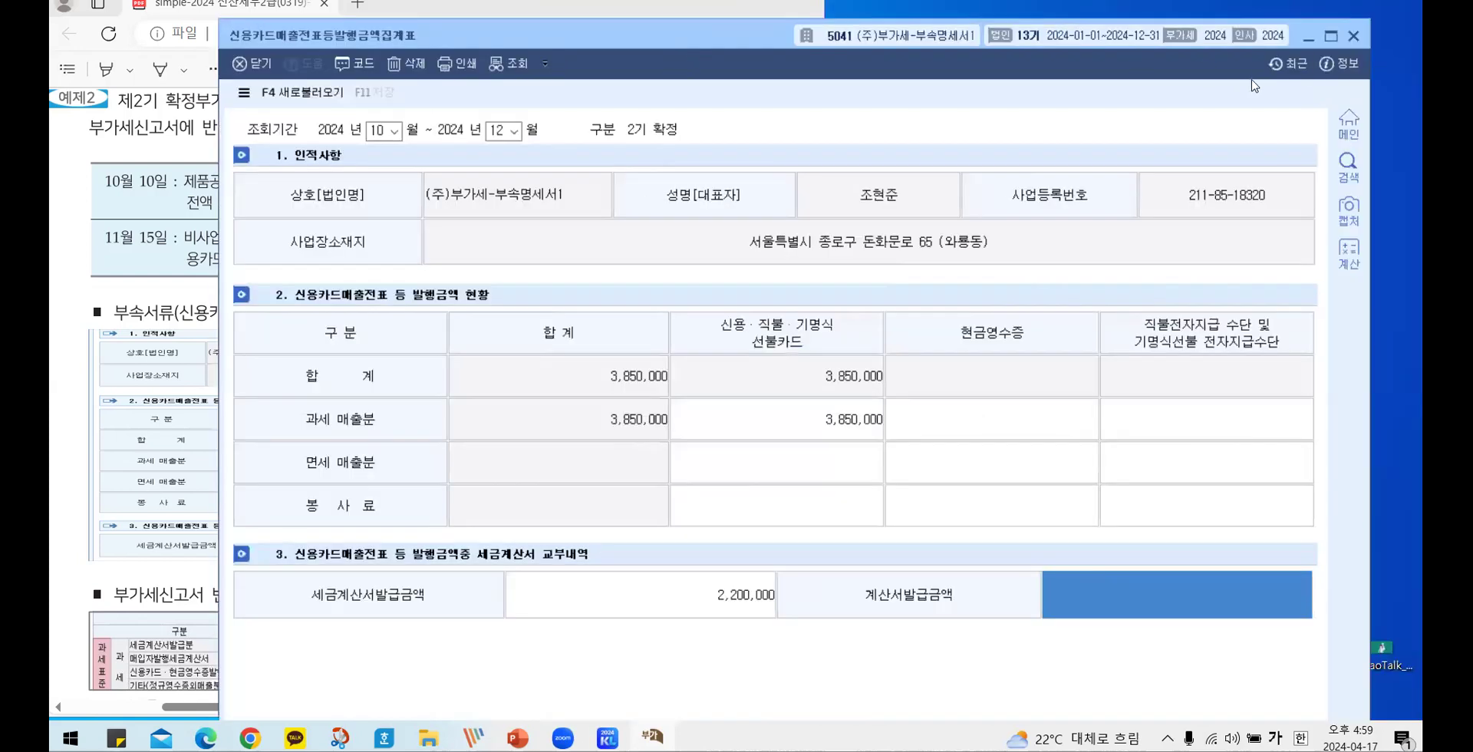
left_click(1355, 36)
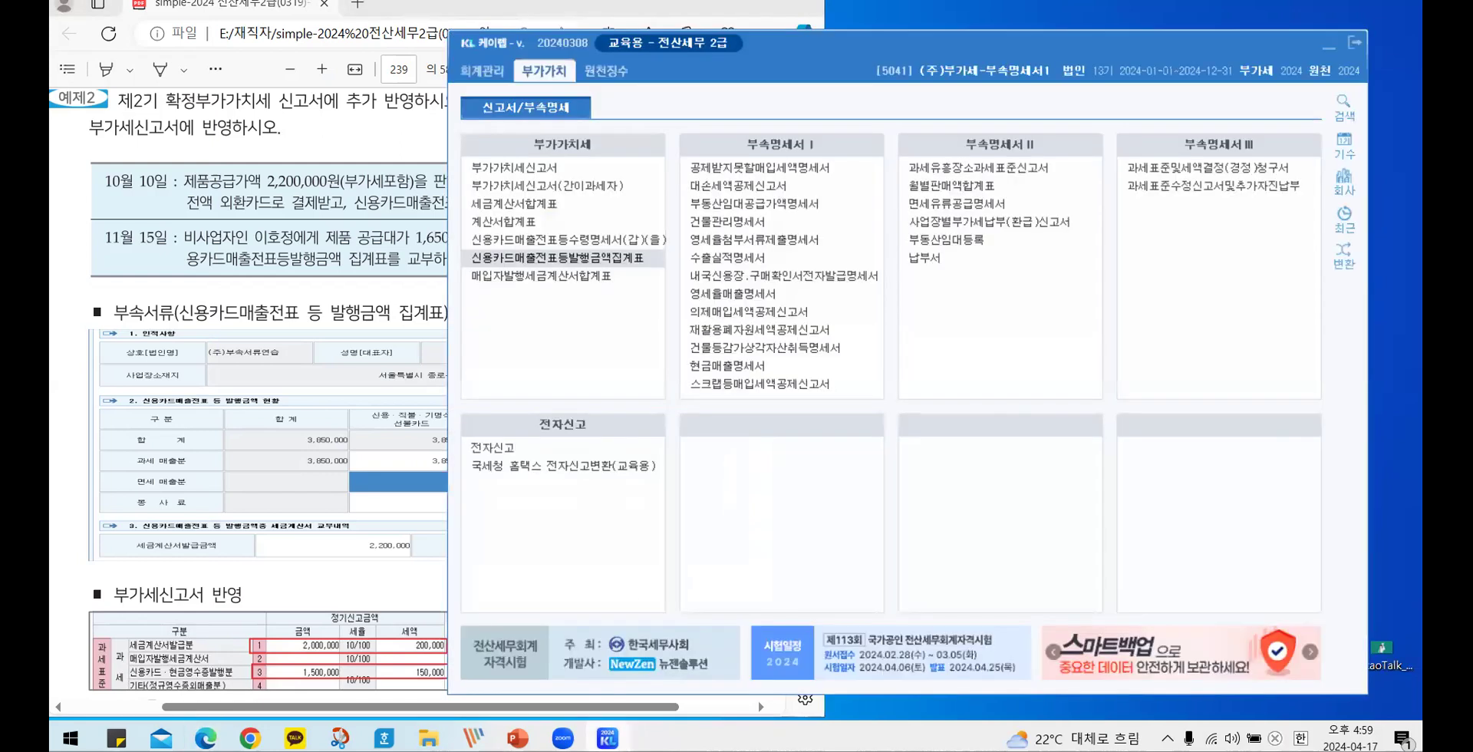
- Open the 부가가치세신고서 for company 5041 and minimize the main window to uncover the textbook example
left_click(550, 168)
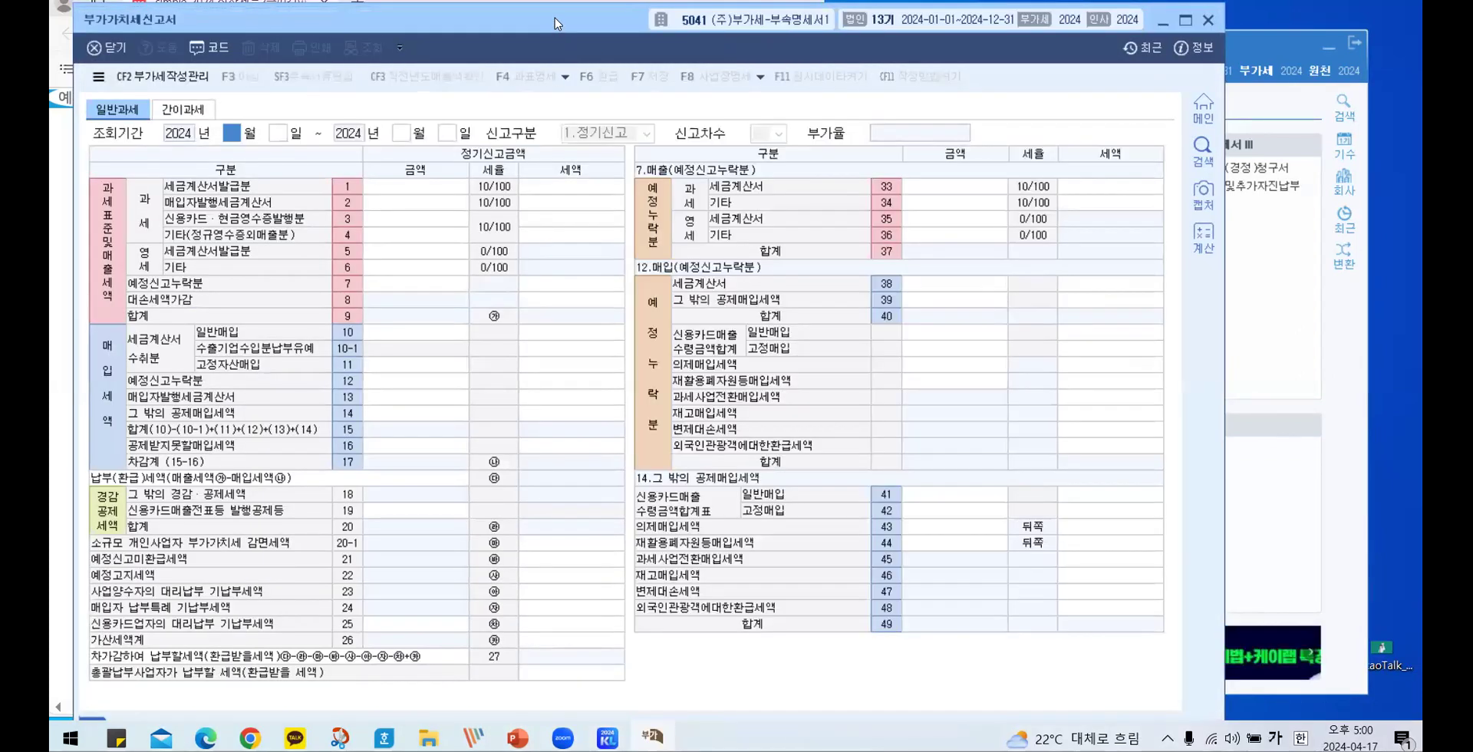
left_click(1310, 45)
left_click(1330, 48)
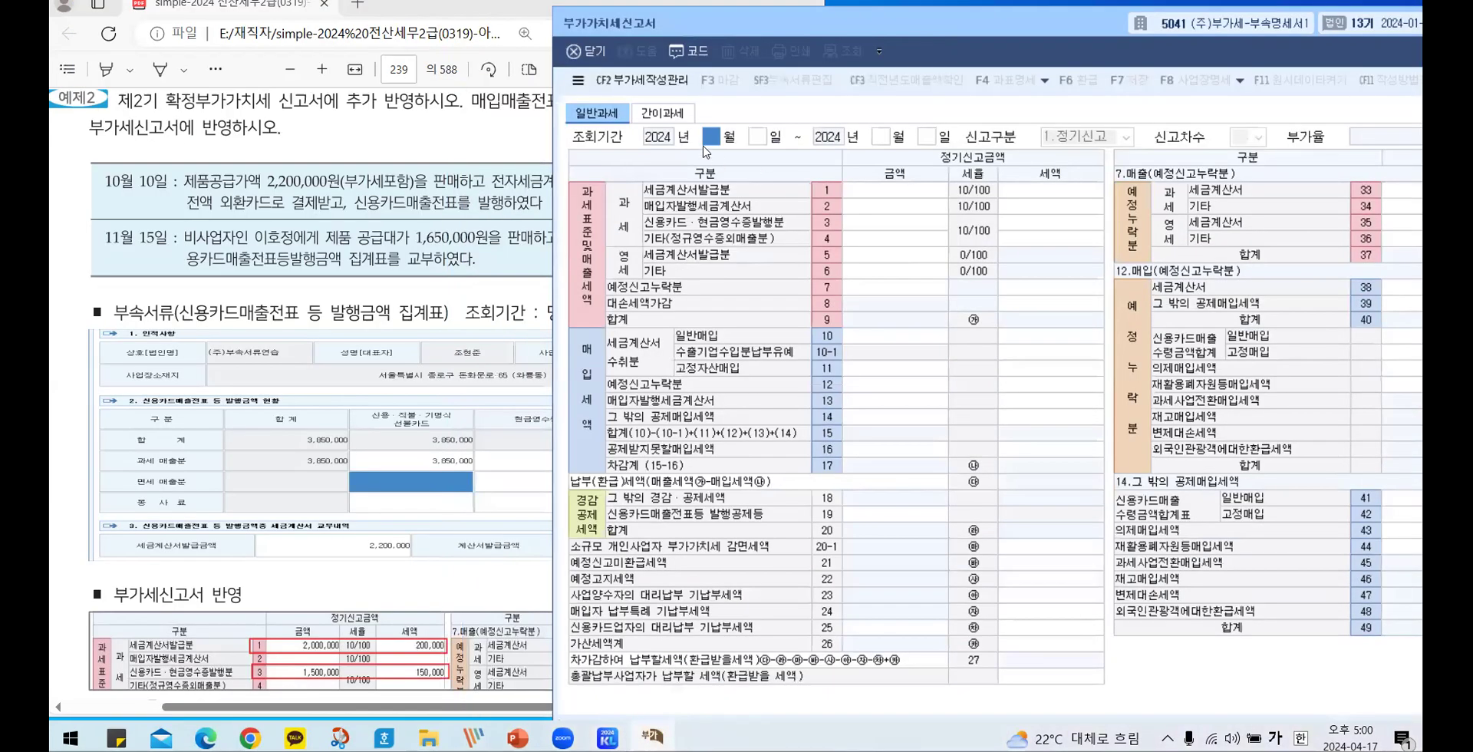
- Set the VAT return's query period from October 1 to October 31, 2024
type("10")
type("1")
key("Return")
type("10")
key("Return")
key("Return")
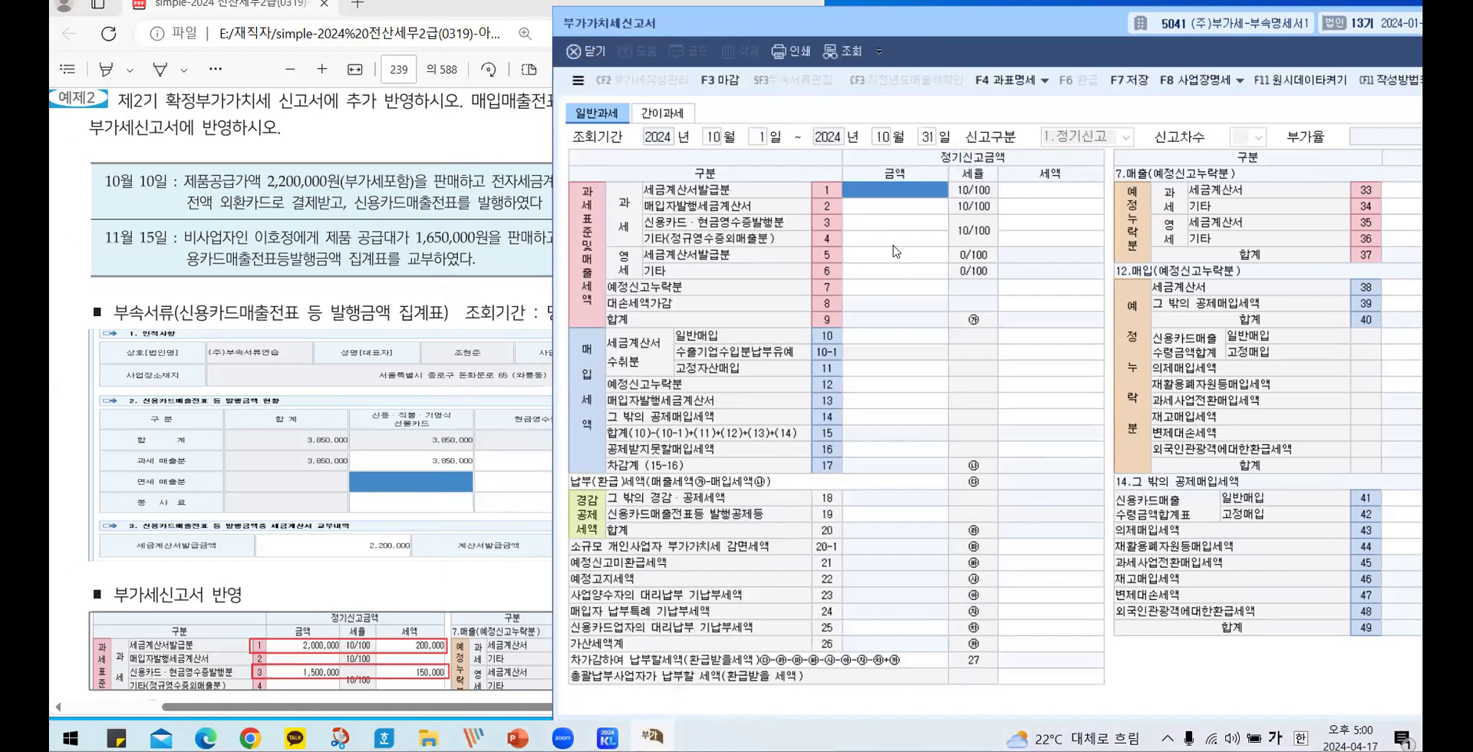
- Enter taxable sales amounts of 2,000,000 for 세금계산서발급분 and 1,500,000 for 신용카드·현금영수증발행분, keeping the textbook example in view
left_click_drag(892, 27, 966, 22)
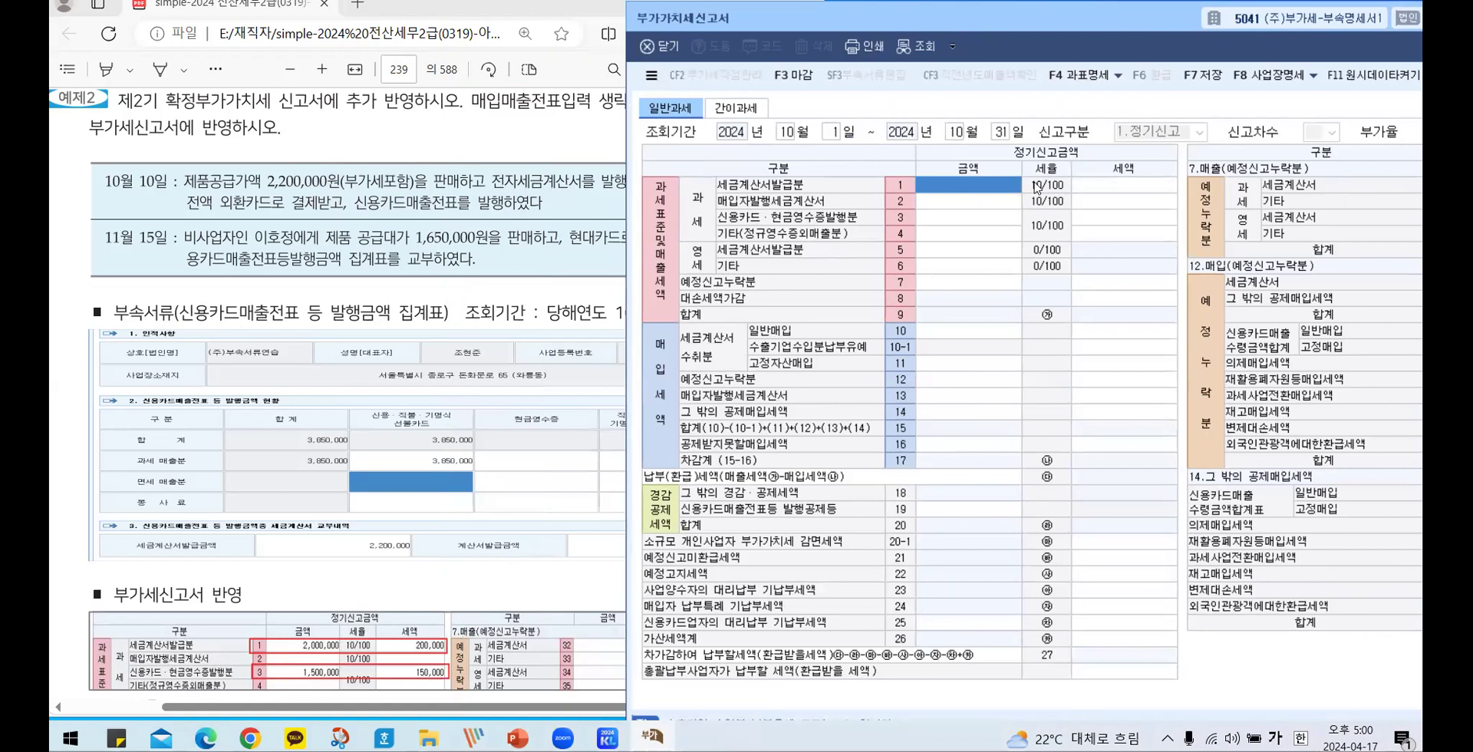
type("2000000")
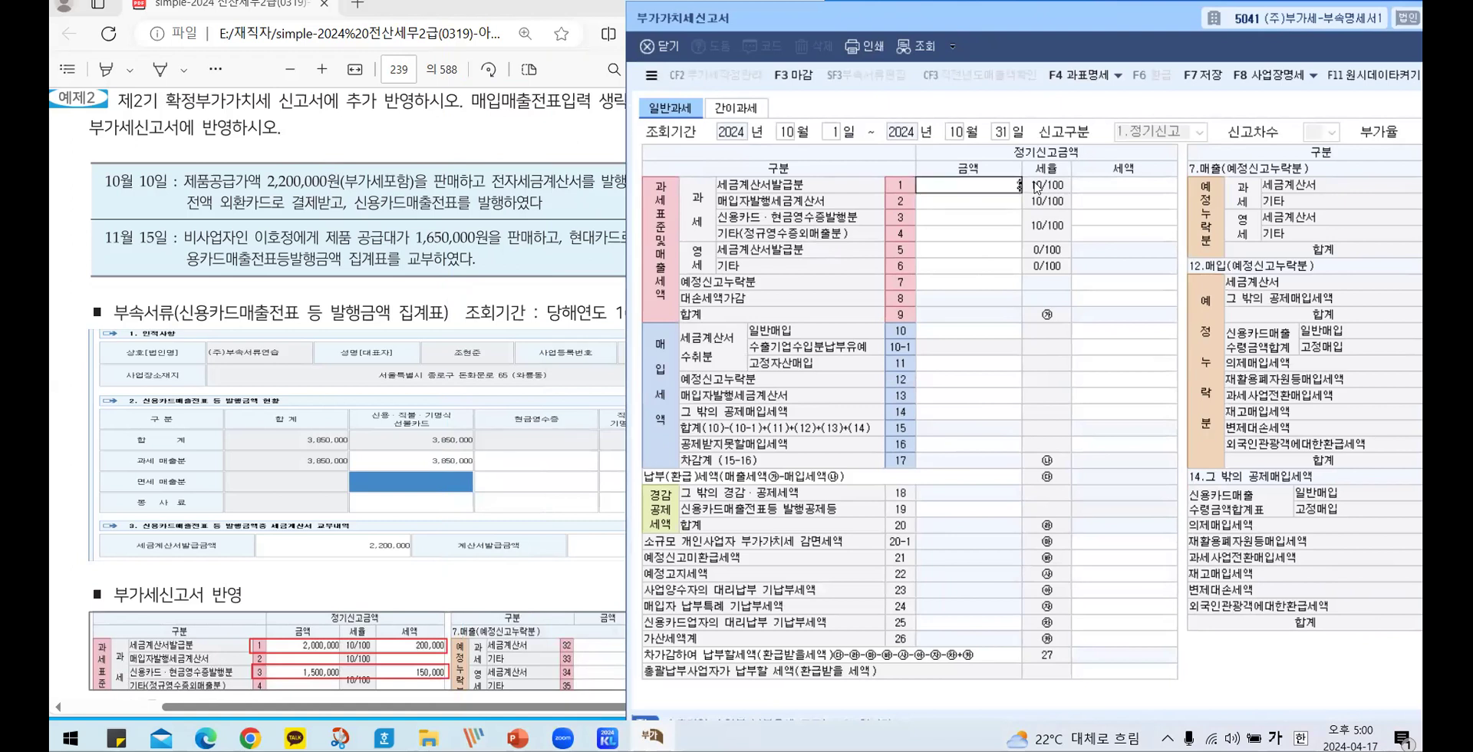
key("Return")
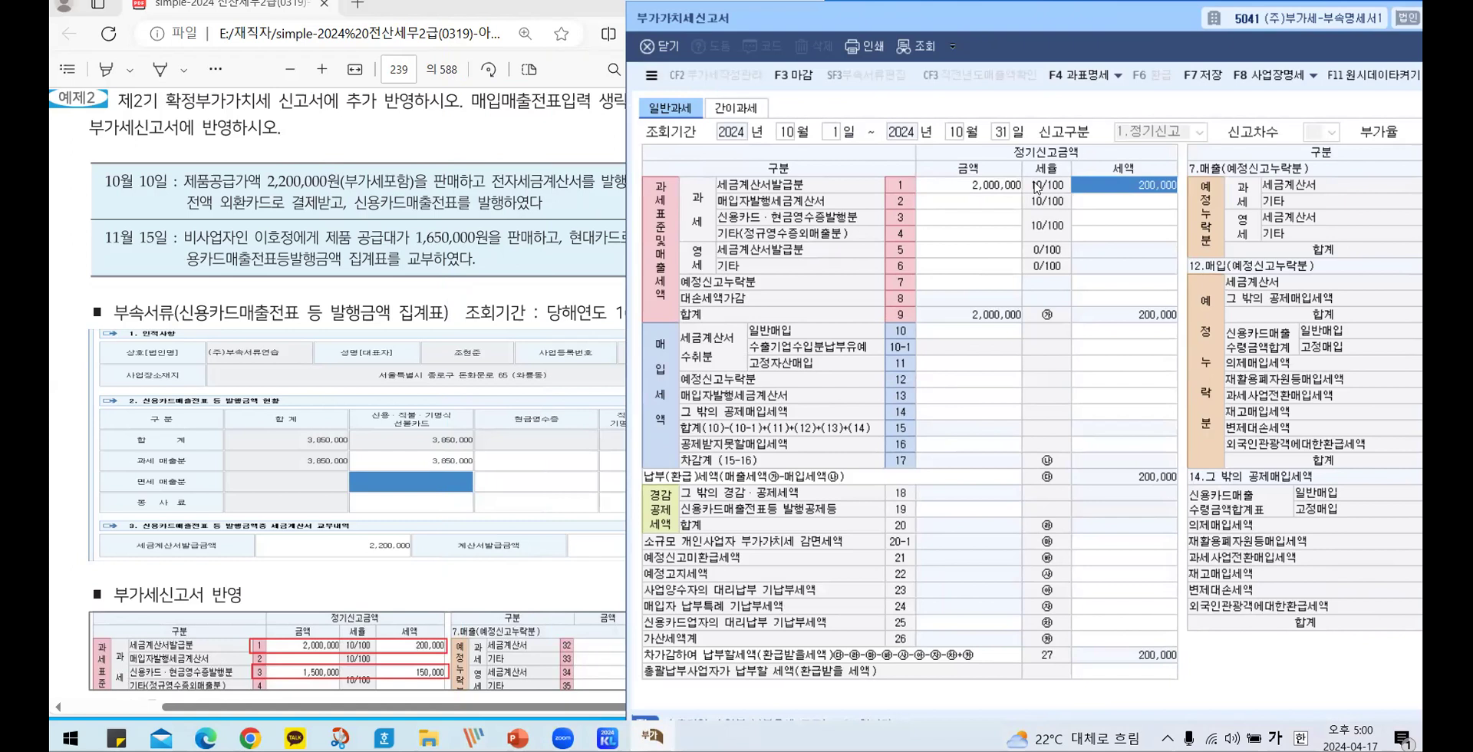
left_click(955, 220)
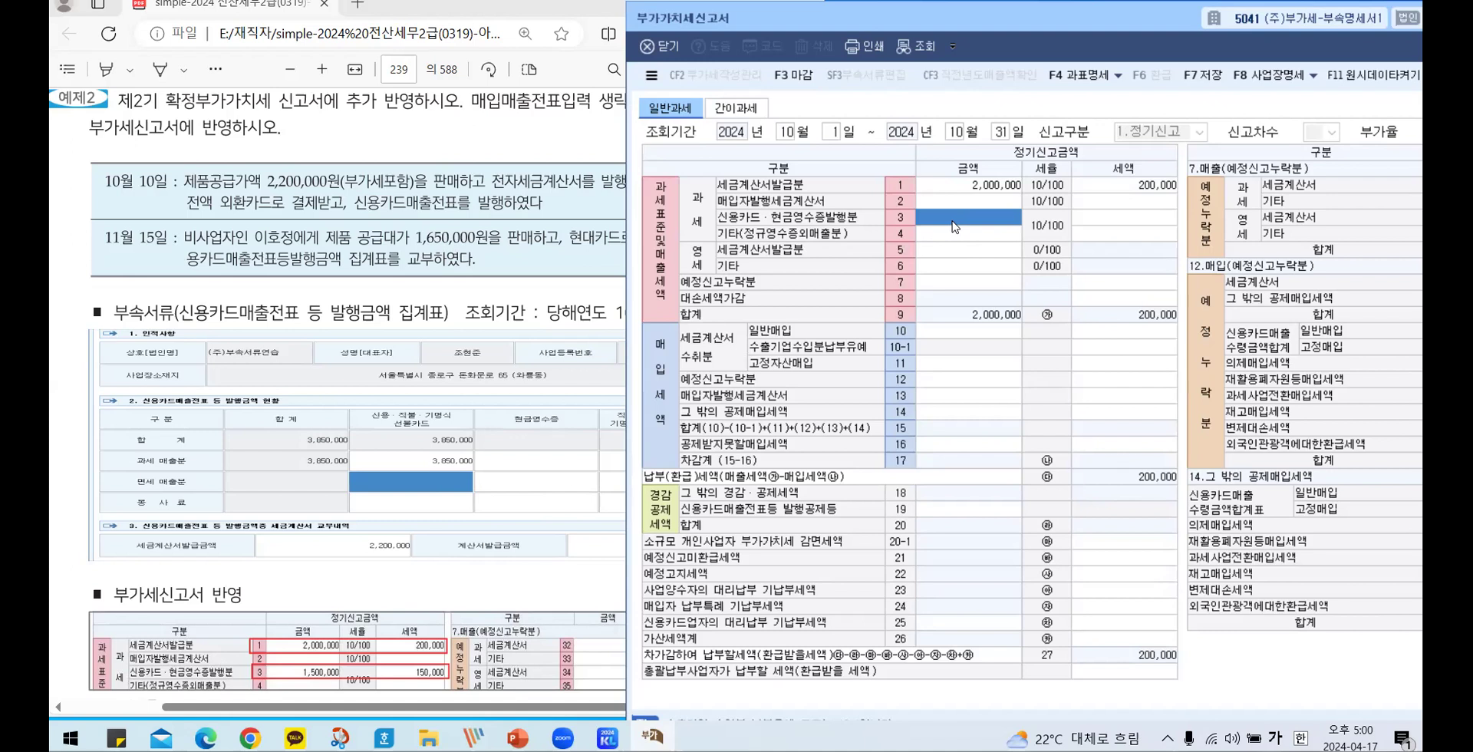
type("1500000")
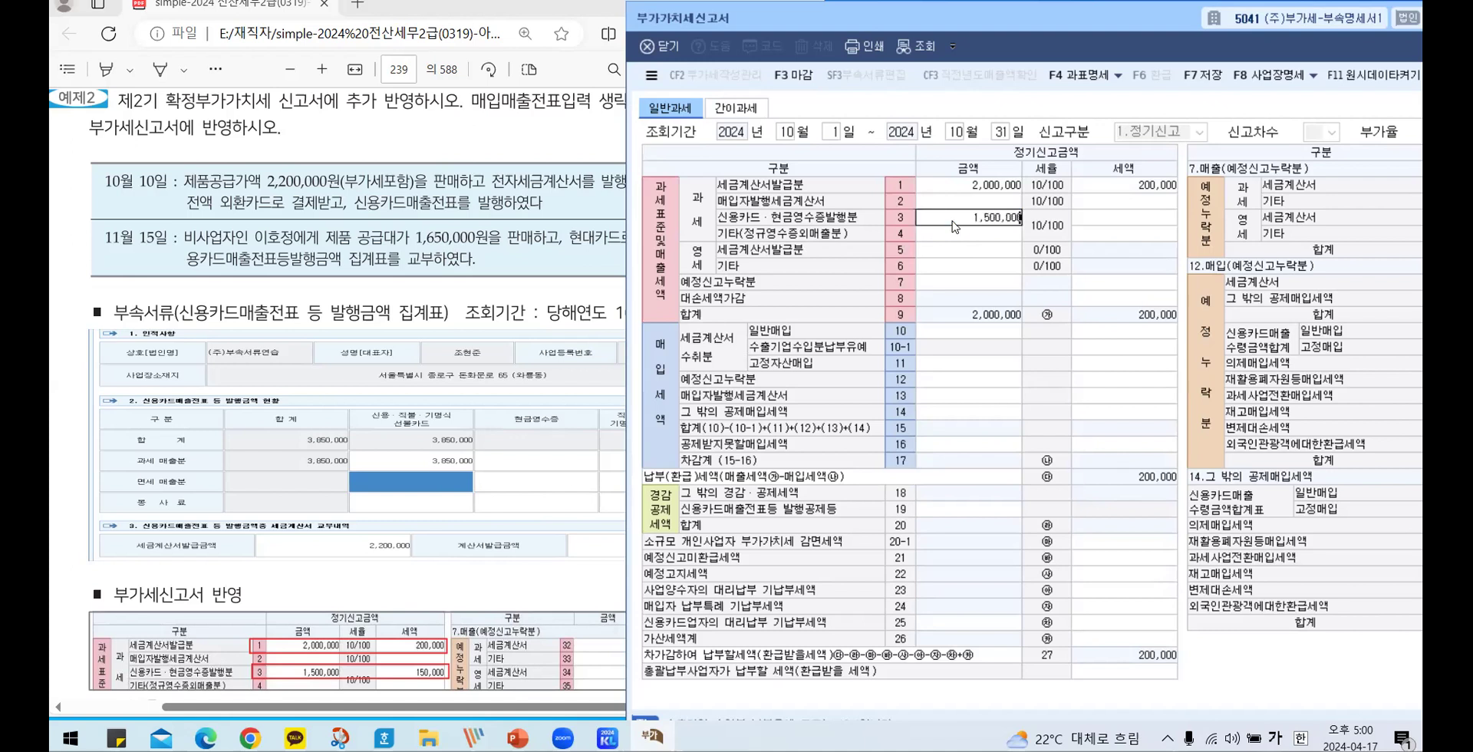
key("Return")
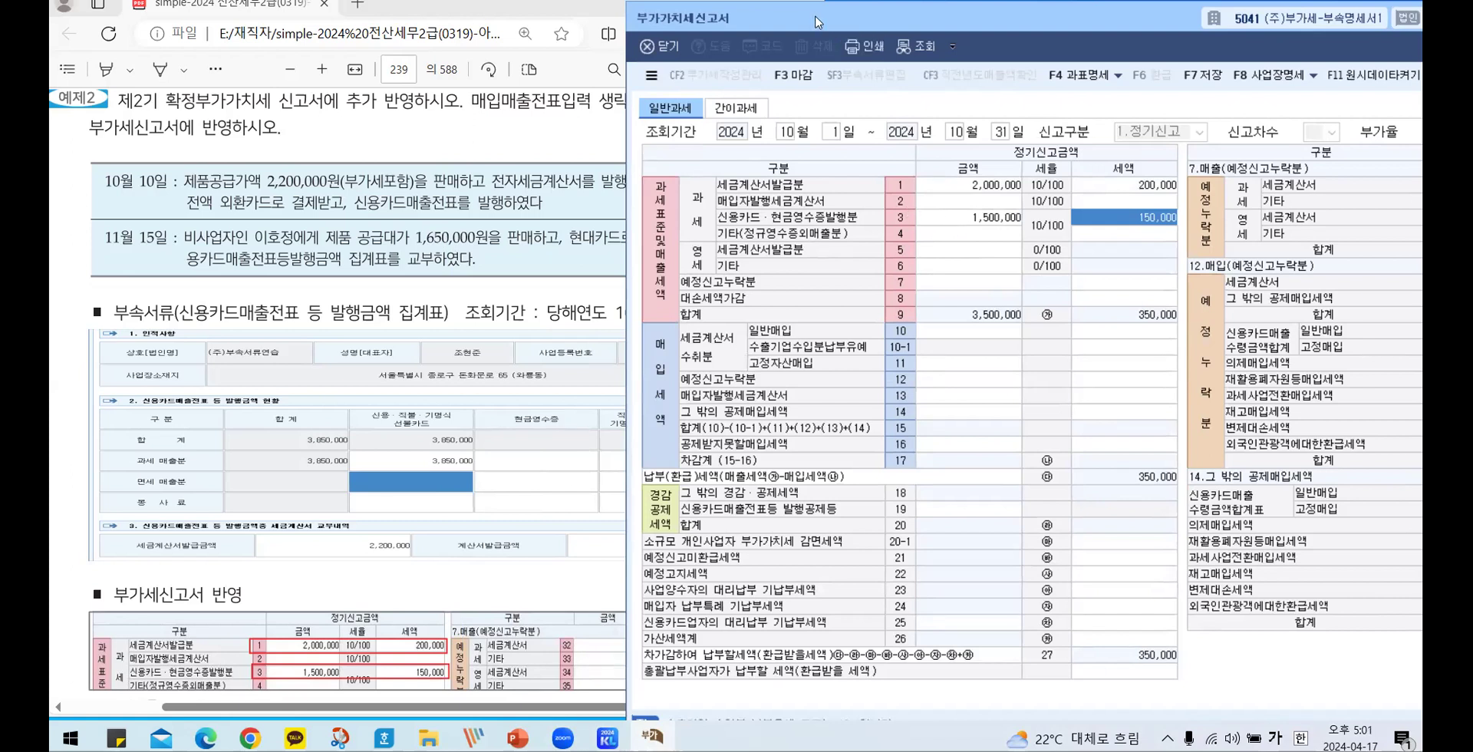
- Save the completed 부가가치세신고서 and acknowledge the save message
left_click_drag(817, 22, 526, 29)
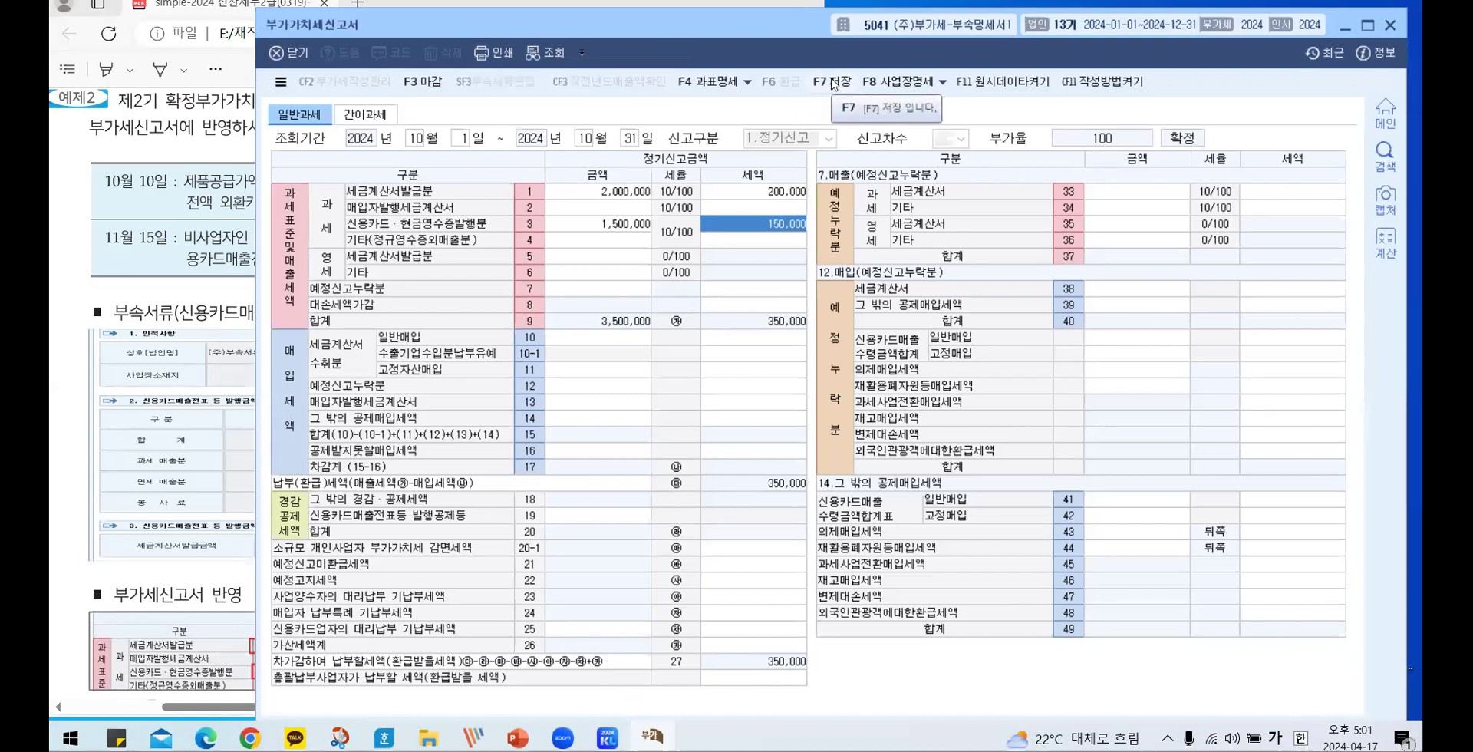
left_click(833, 83)
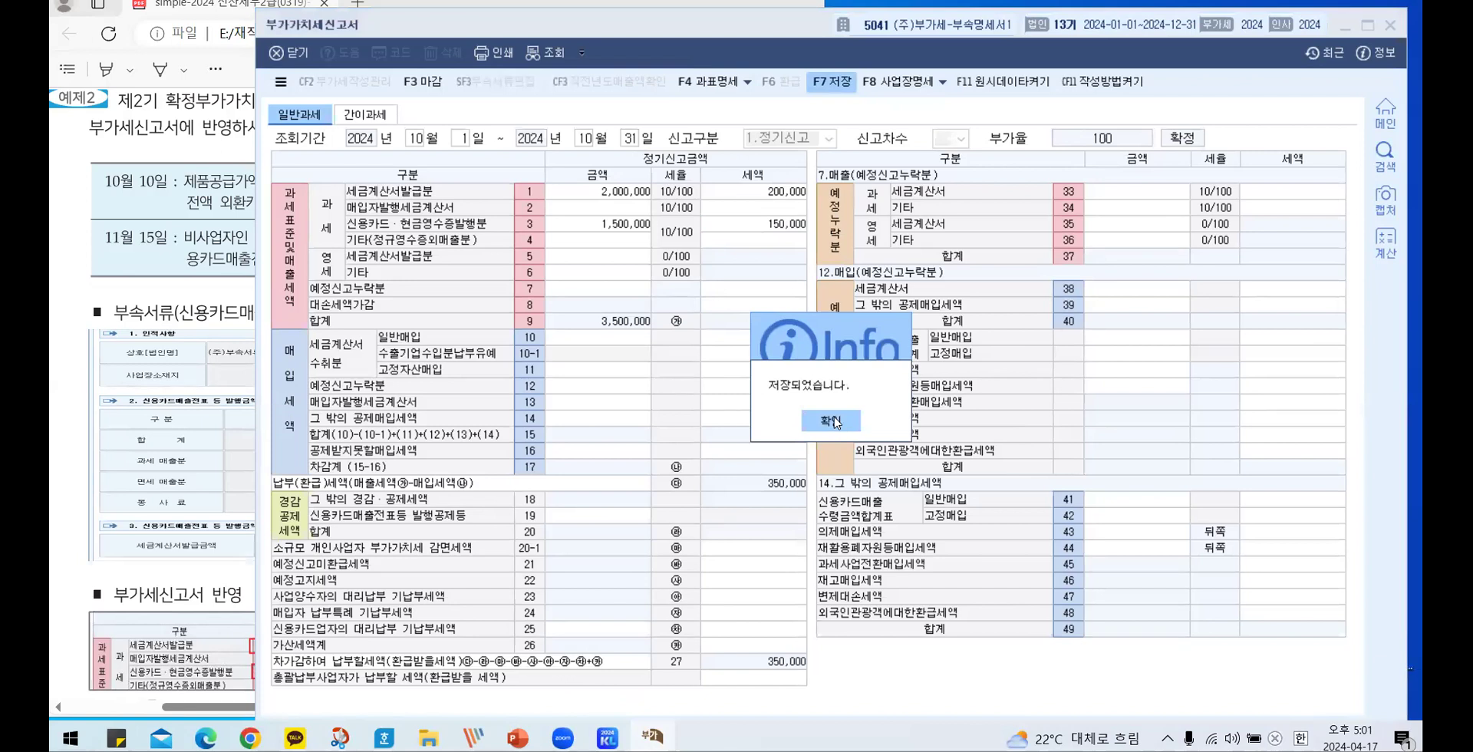
left_click(835, 422)
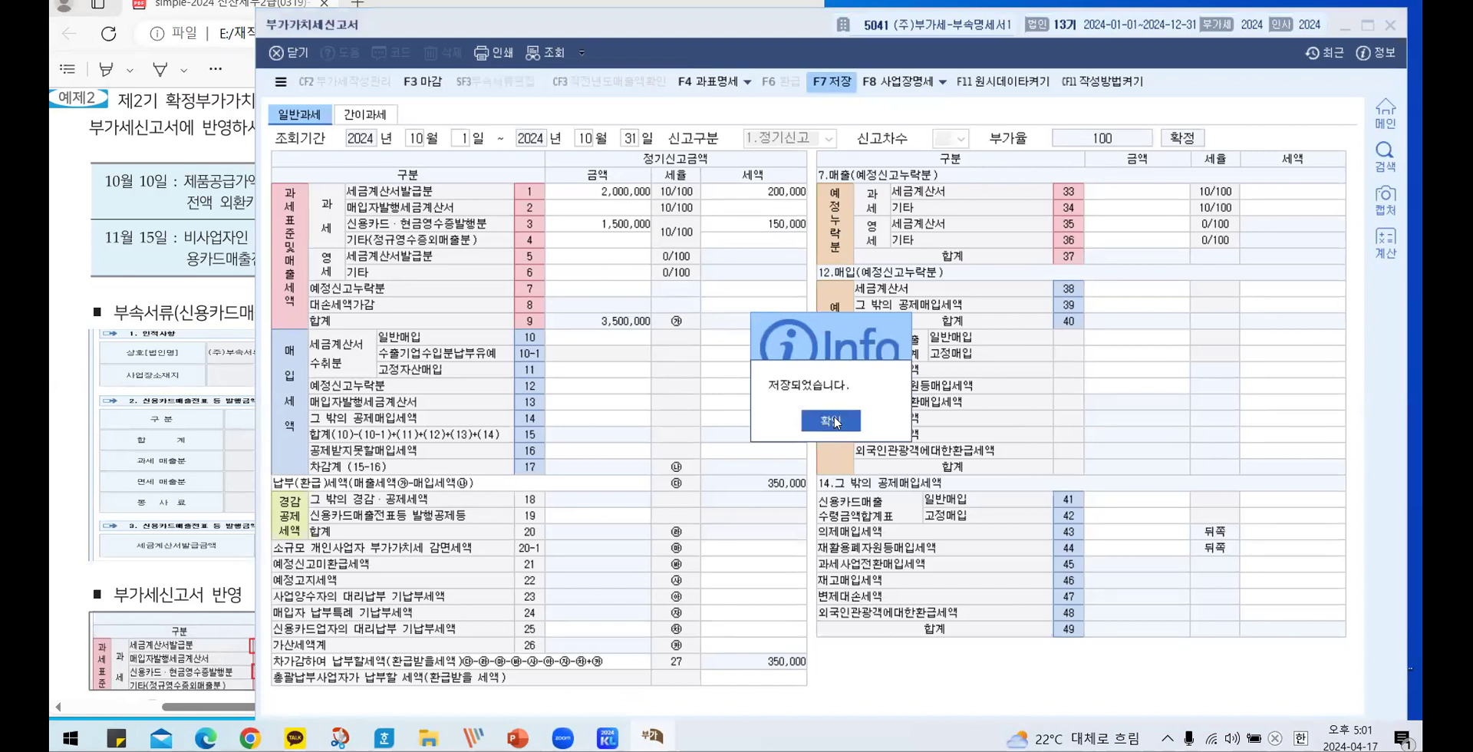